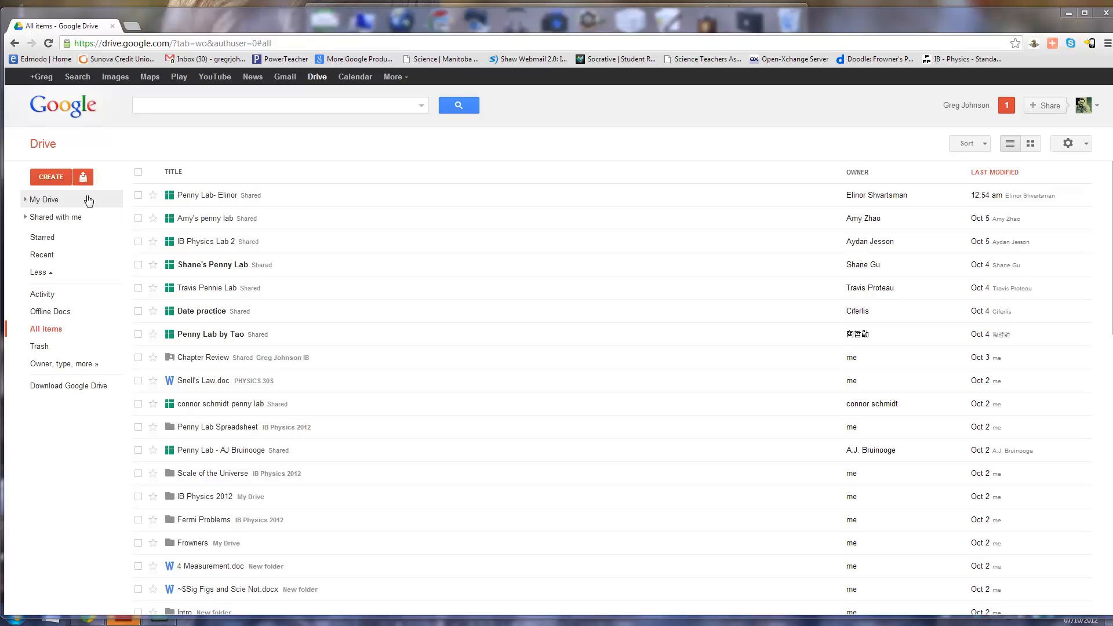
- Create a new blank spreadsheet and enter the heading "Number of Pennies" in cell A2
{"action": "left_click", "coordinate": [55, 179]}
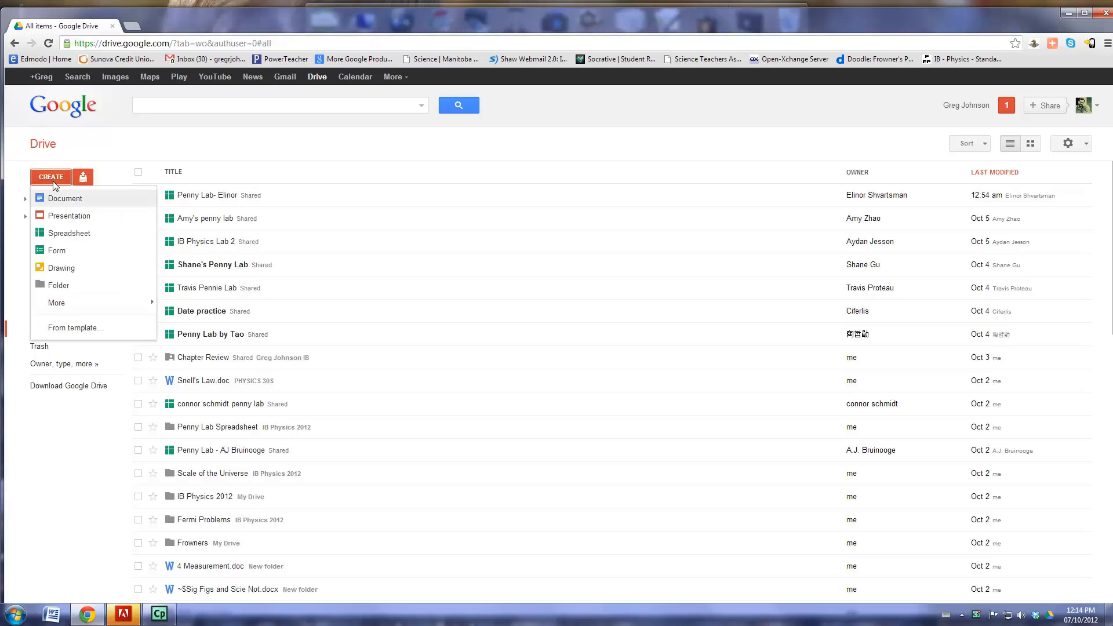
{"action": "left_click", "coordinate": [69, 233]}
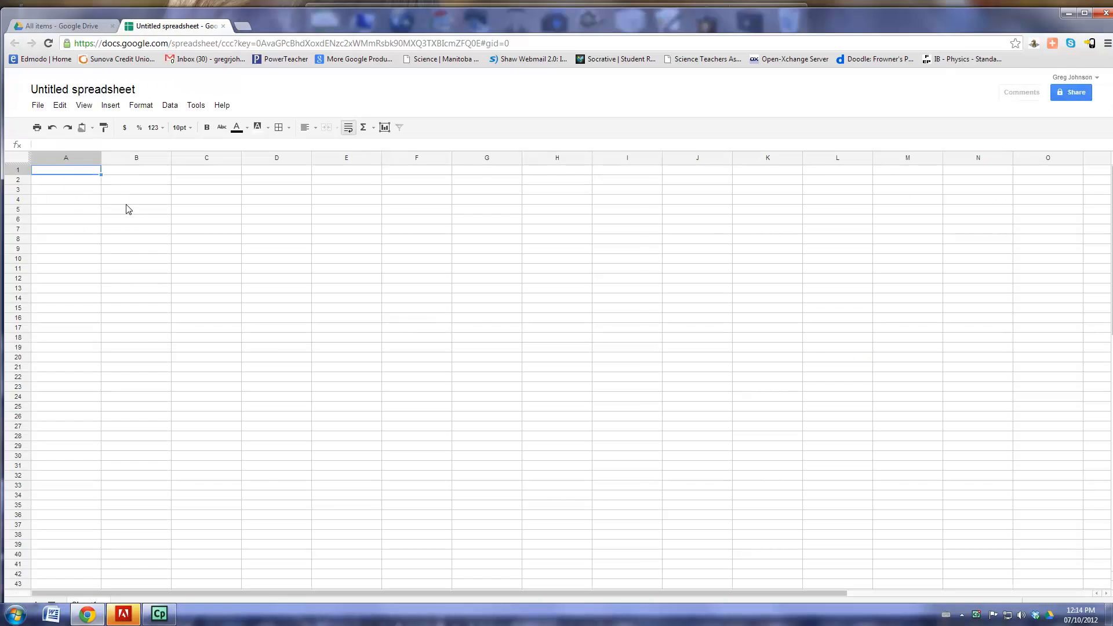
{"action": "left_click", "coordinate": [72, 190]}
{"action": "left_click", "coordinate": [72, 182]}
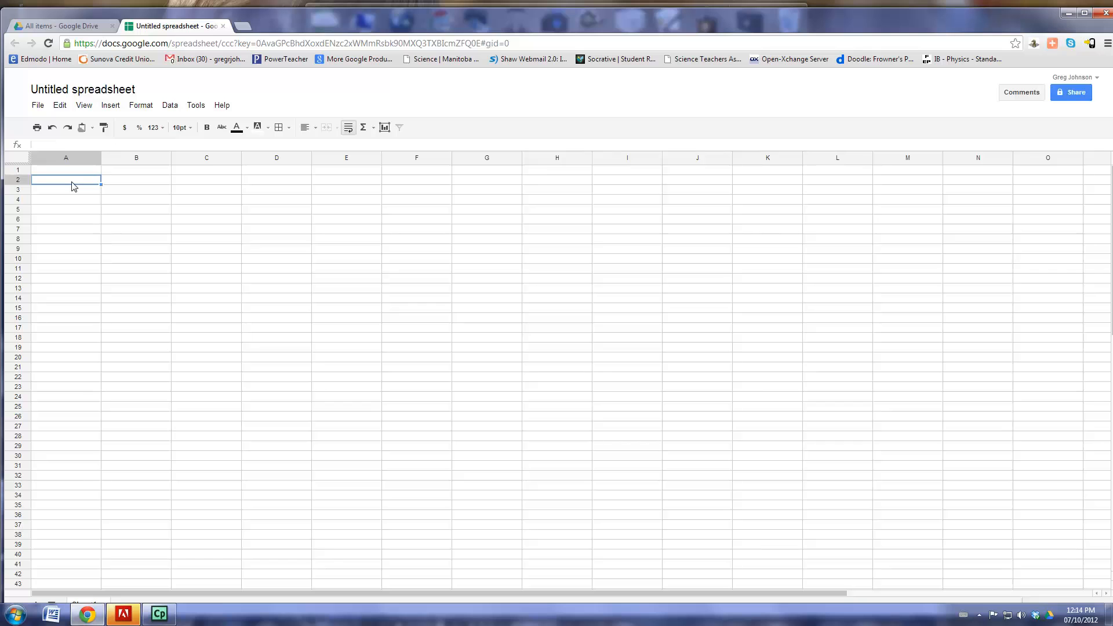
{"action": "type", "text": "Number of Pennies"}
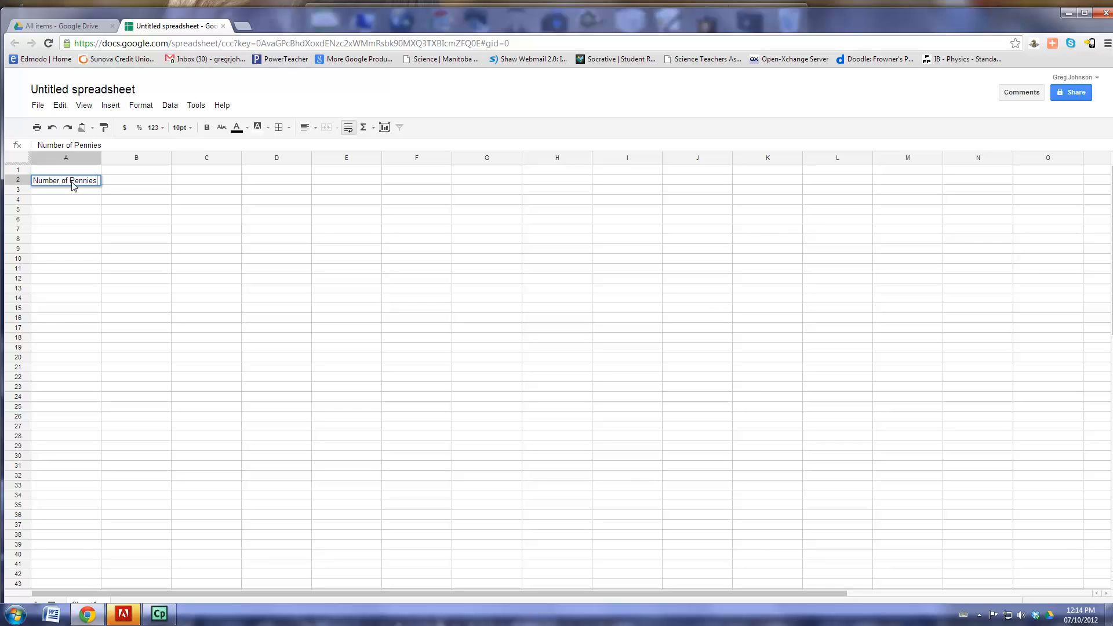
{"action": "key", "text": "Tab"}
- Enter the headings "Predicted Mass" in B2 and "Propagated Uncertainty" in C2
{"action": "type", "text": "Predicted Mass"}
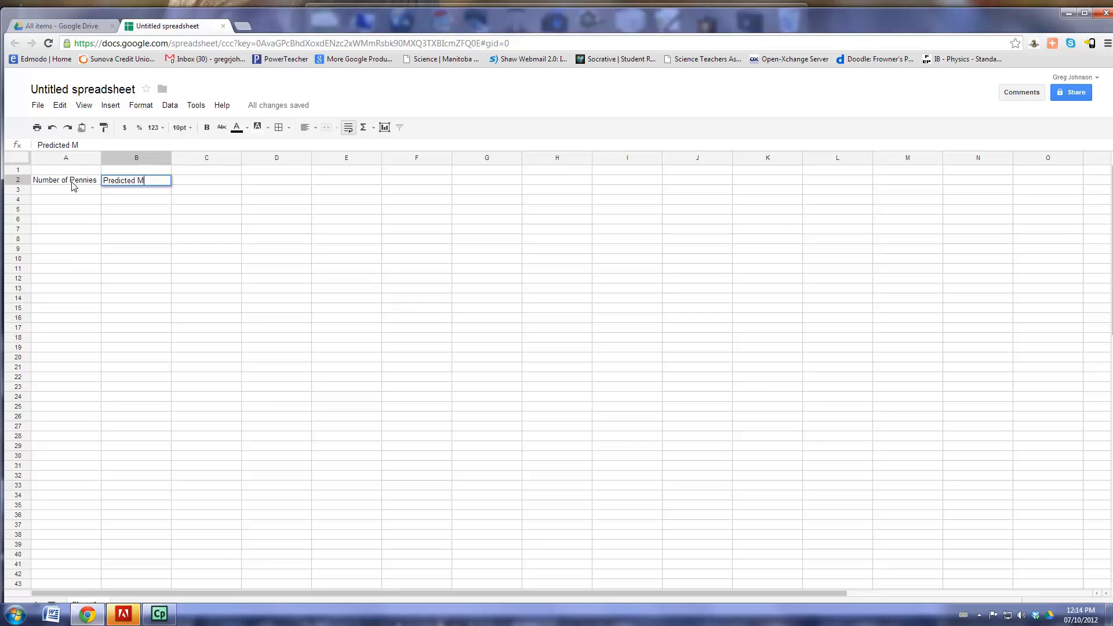
{"action": "key", "text": "Tab"}
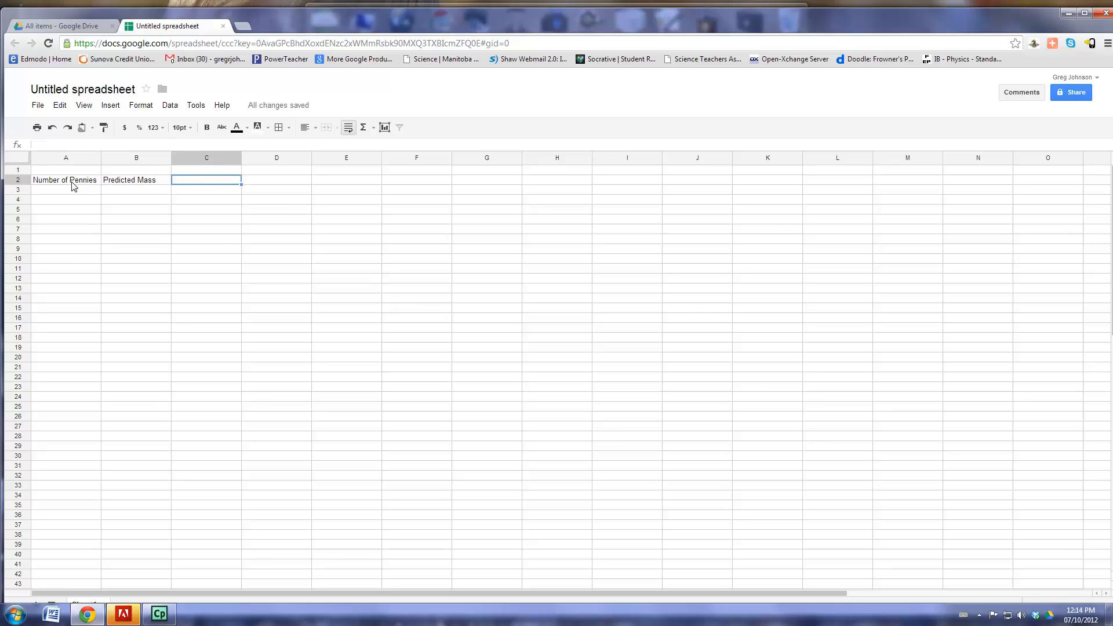
{"action": "type", "text": "Propa"}
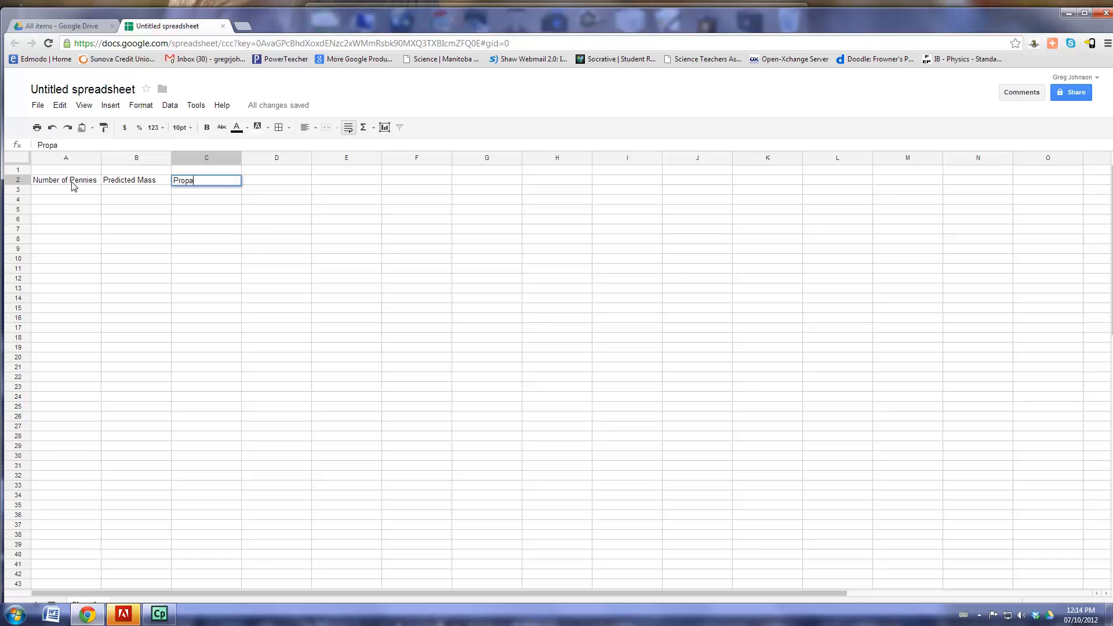
{"action": "type", "text": "gated Uncertaintyh"}
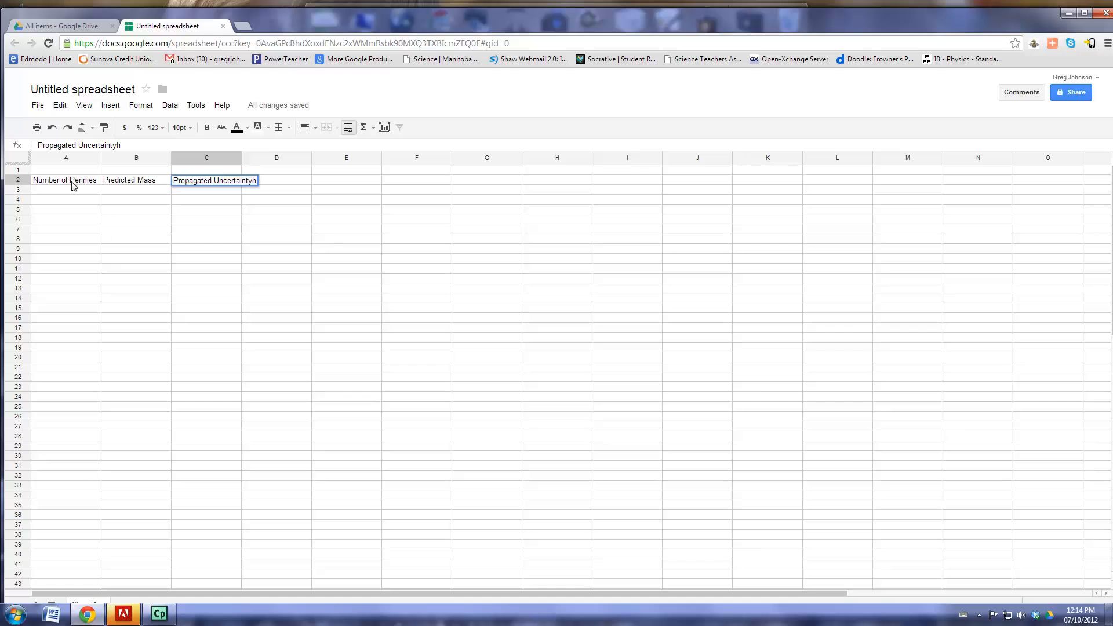
{"action": "key", "text": "BackSpace"}
{"action": "key", "text": "Tab"}
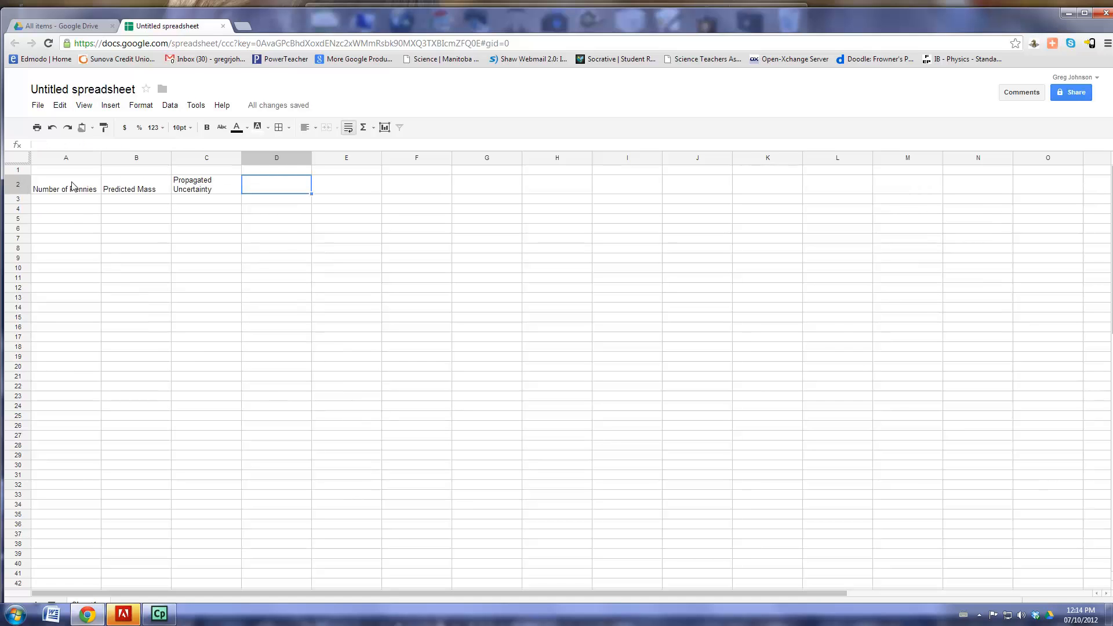
- Enter the headings "Percent uncertainty", "Measured Mass +/-0.05g" and "Percent Error" in cells D2 to F2
{"action": "type", "text": "Percent uncertainty"}
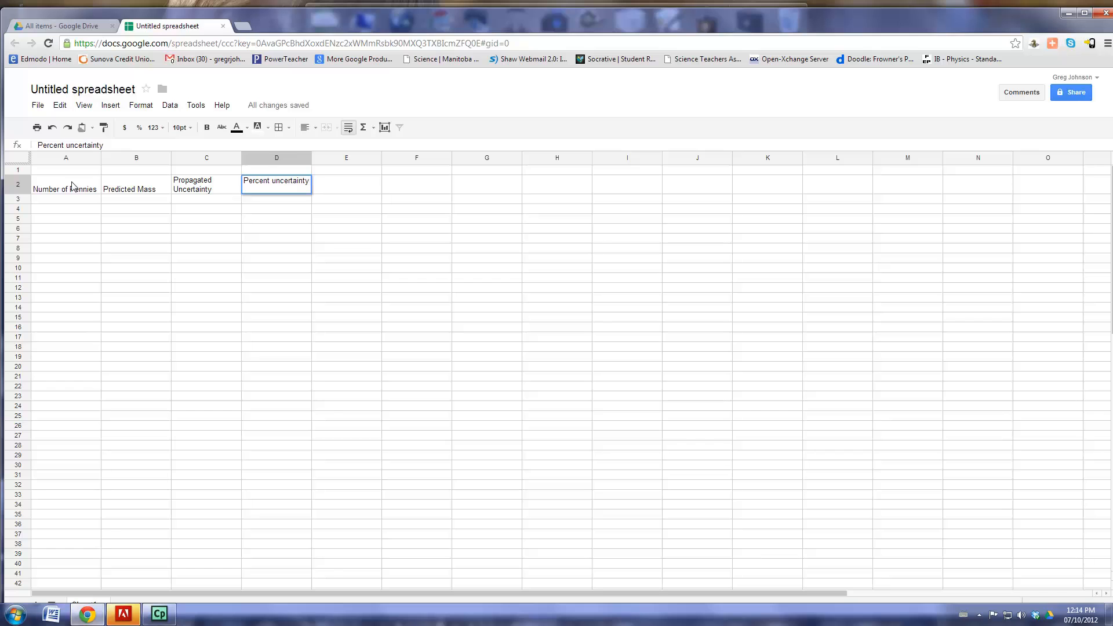
{"action": "key", "text": "Tab"}
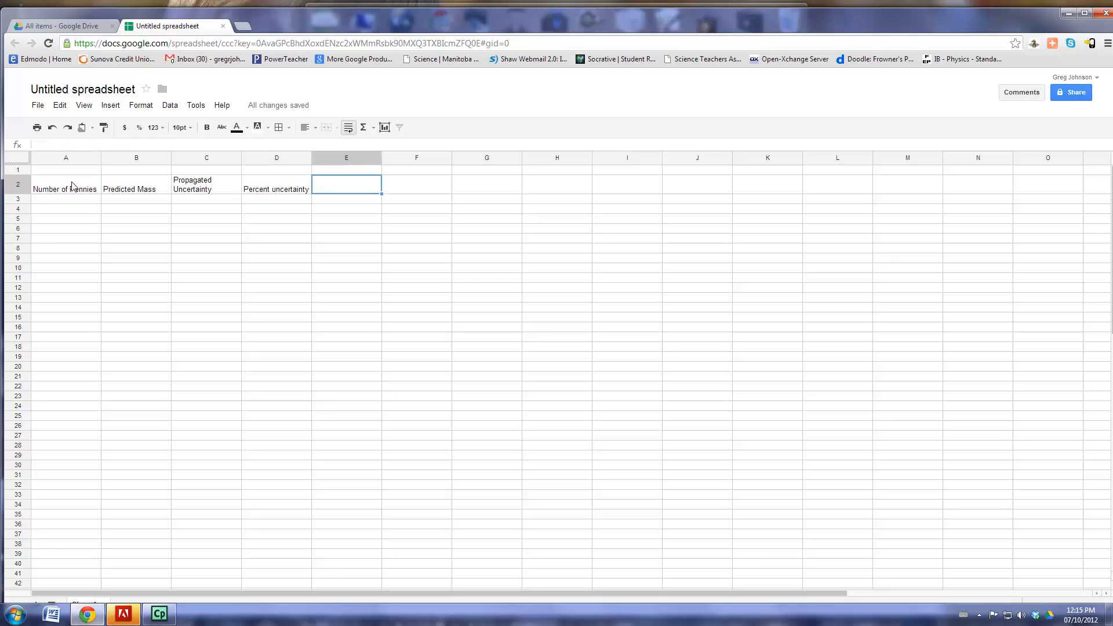
{"action": "type", "text": "Measured Mass "}
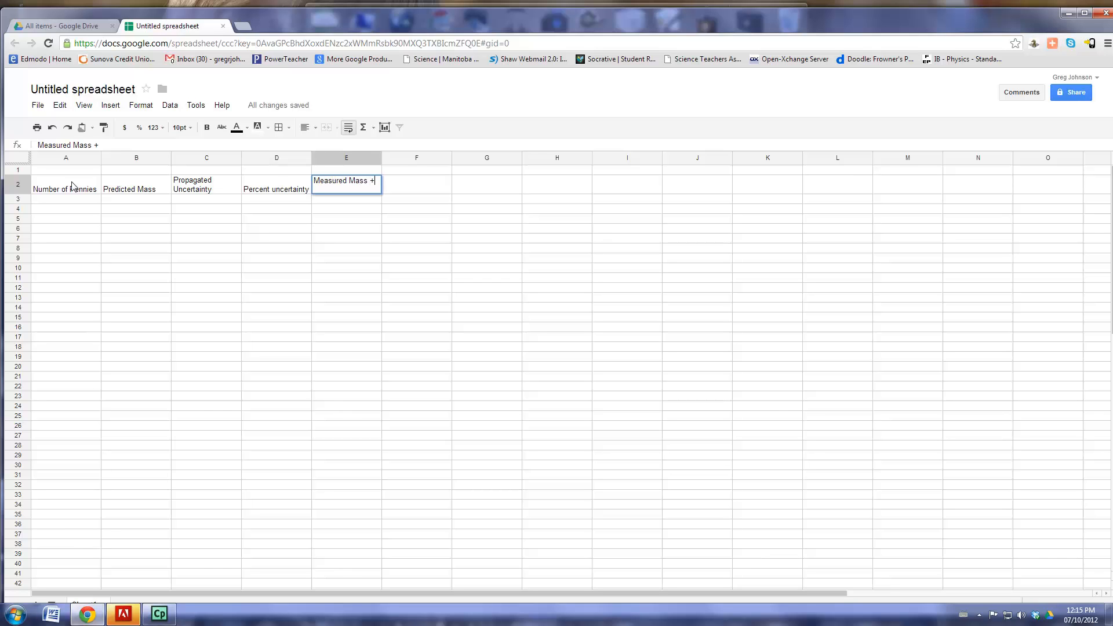
{"action": "type", "text": "+/-0.05g"}
{"action": "key", "text": "Tab"}
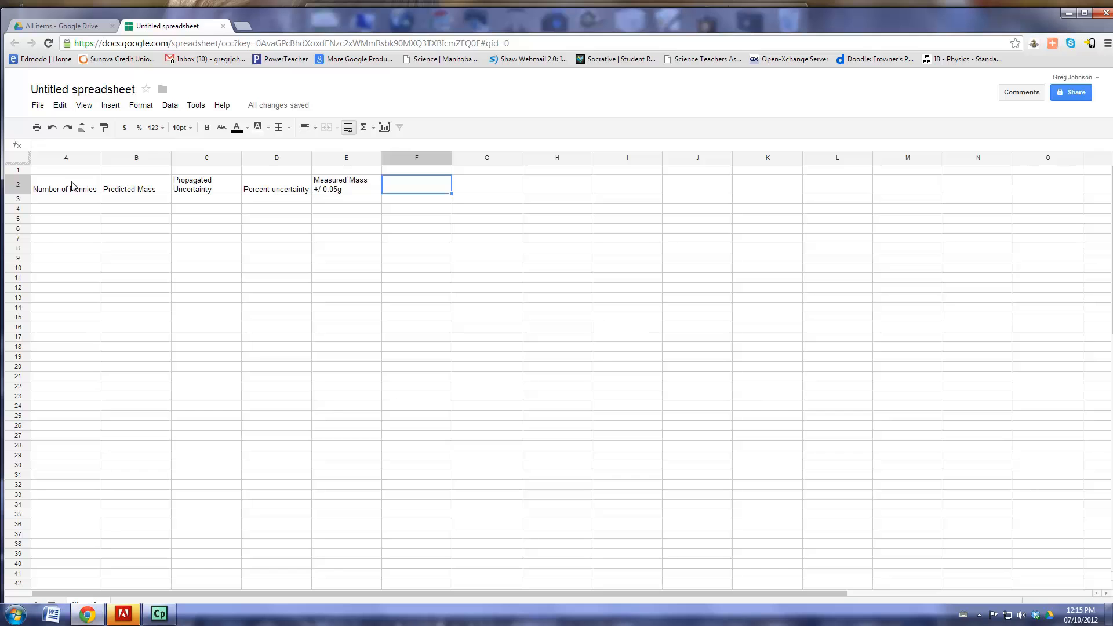
{"action": "type", "text": "Percent Error"}
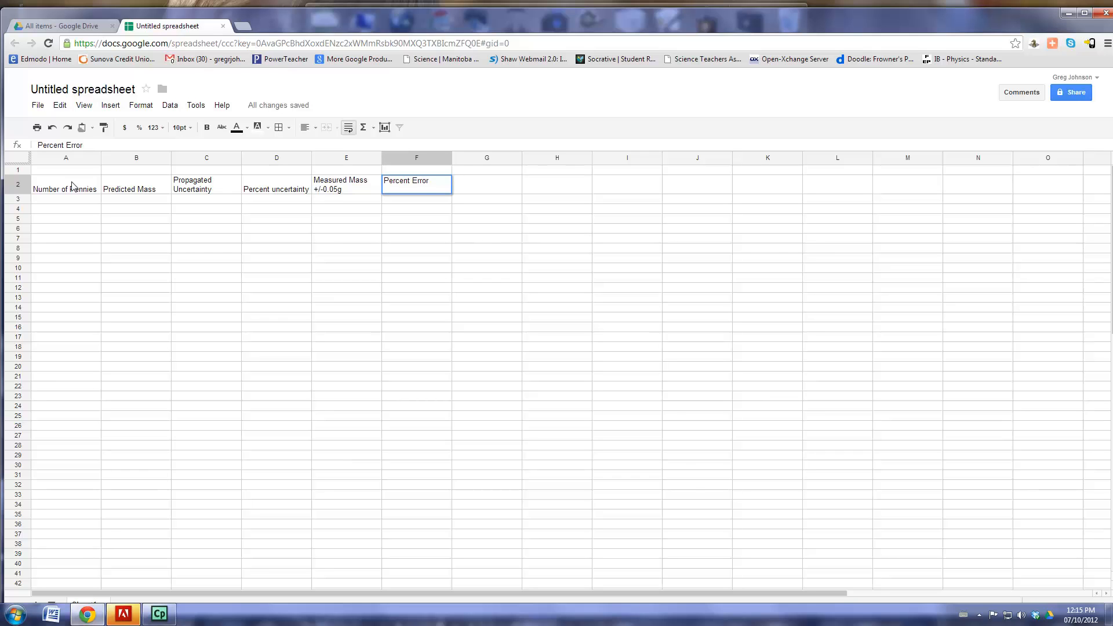
{"action": "key", "text": "Return"}
- Enter the penny counts 1, 10, 25 and 50 in cells A3 to A6 under Number of Pennies
{"action": "key", "text": "Left"}
{"action": "key", "text": "Left"}
{"action": "key", "text": "Left"}
{"action": "key", "text": "Left"}
{"action": "key", "text": "Left"}
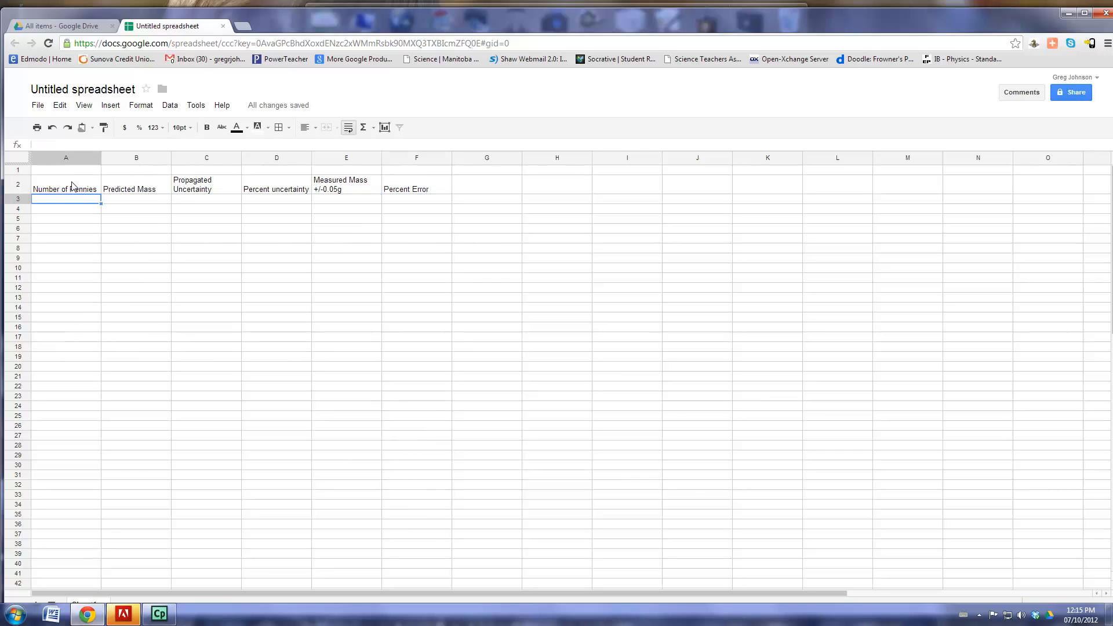
{"action": "type", "text": "1"}
{"action": "key", "text": "Return"}
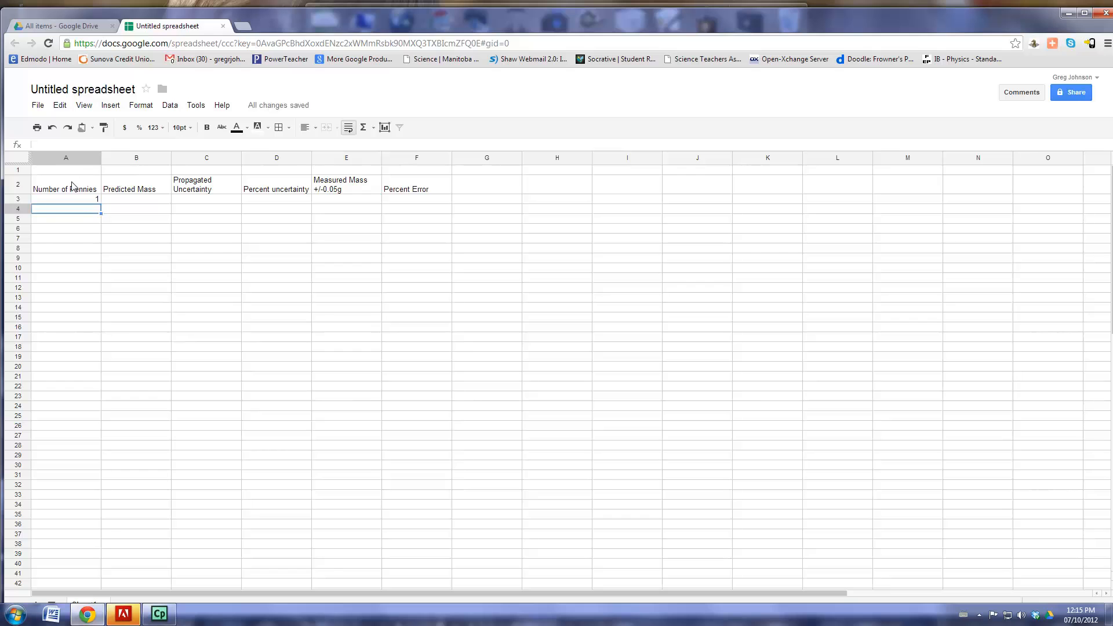
{"action": "type", "text": "10"}
{"action": "key", "text": "Return"}
{"action": "type", "text": "25"}
{"action": "key", "text": "Return"}
{"action": "type", "text": "50"}
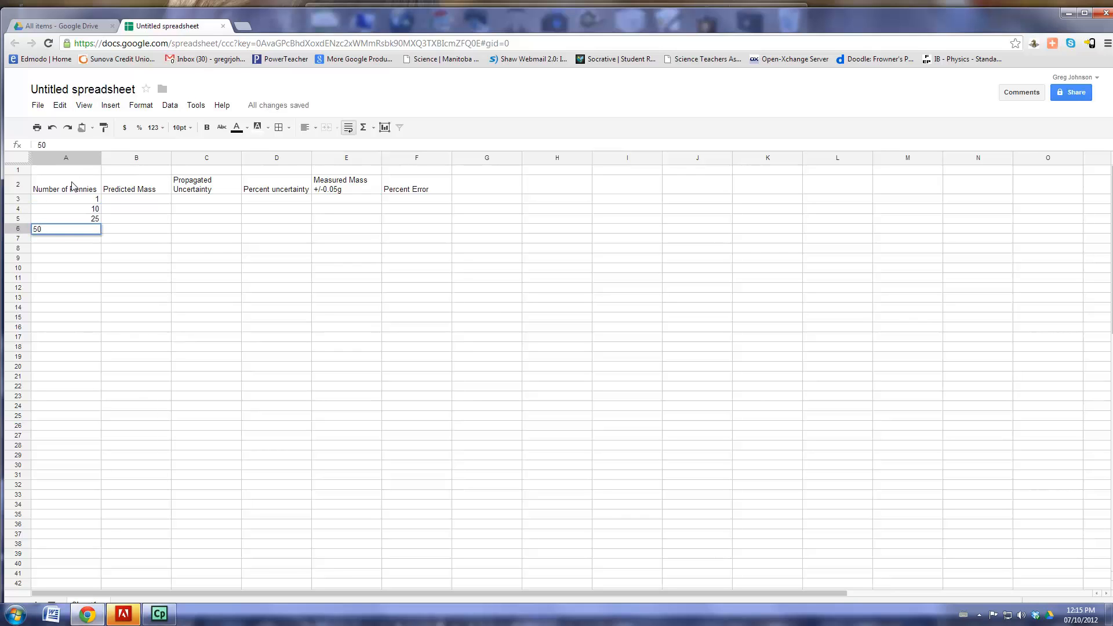
{"action": "key", "text": "Tab"}
- Enter "n/a" for predicted mass, propagated uncertainty and percent uncertainty in the one-penny row, cells B3 to D3
{"action": "key", "text": "Up"}
{"action": "key", "text": "Up"}
{"action": "key", "text": "Up"}
{"action": "type", "text": "n/a0"}
{"action": "key", "text": "BackSpace"}
{"action": "key", "text": "Tab"}
{"action": "type", "text": "n/a"}
{"action": "key", "text": "Tab"}
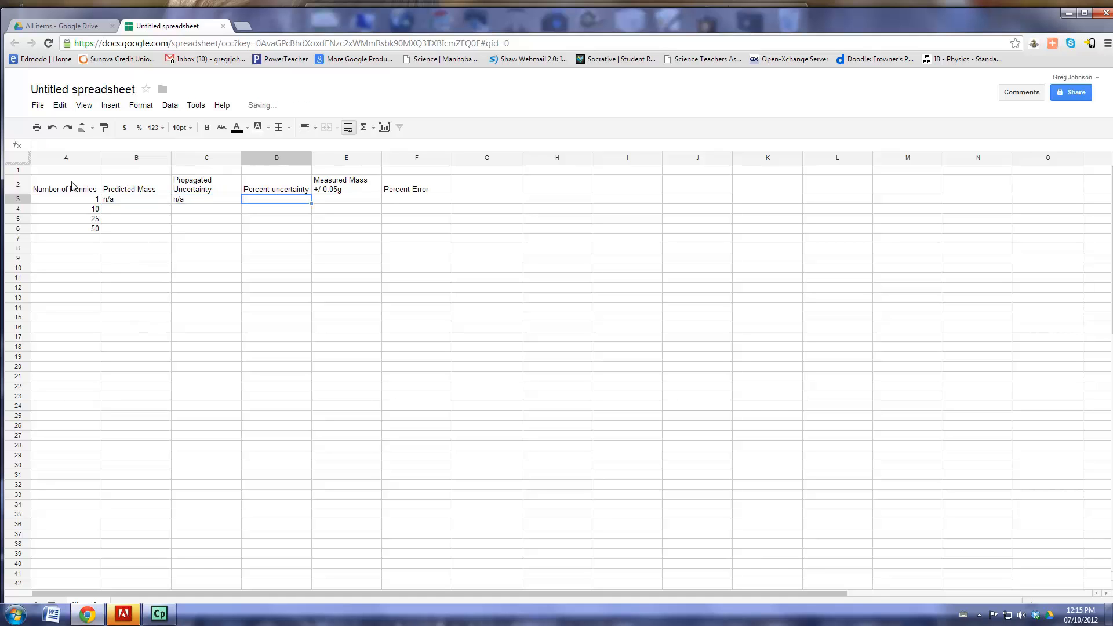
{"action": "type", "text": "n/a"}
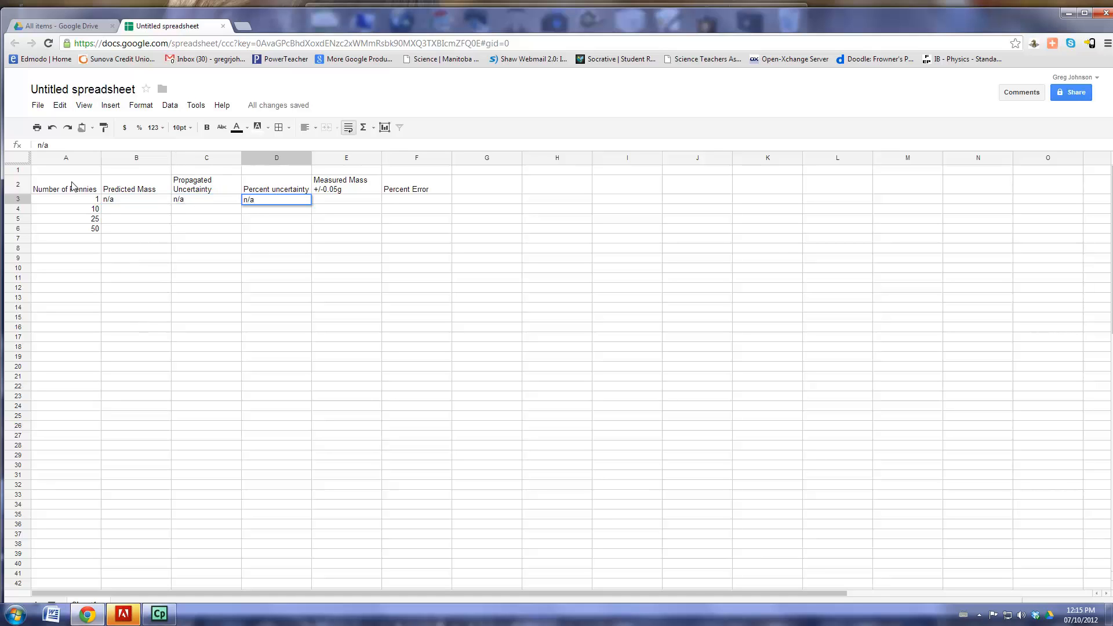
{"action": "key", "text": "Tab"}
- Enter a measured mass of 2.41 in E3 and "n/a" as the percent error in F3
{"action": "type", "text": "2.41"}
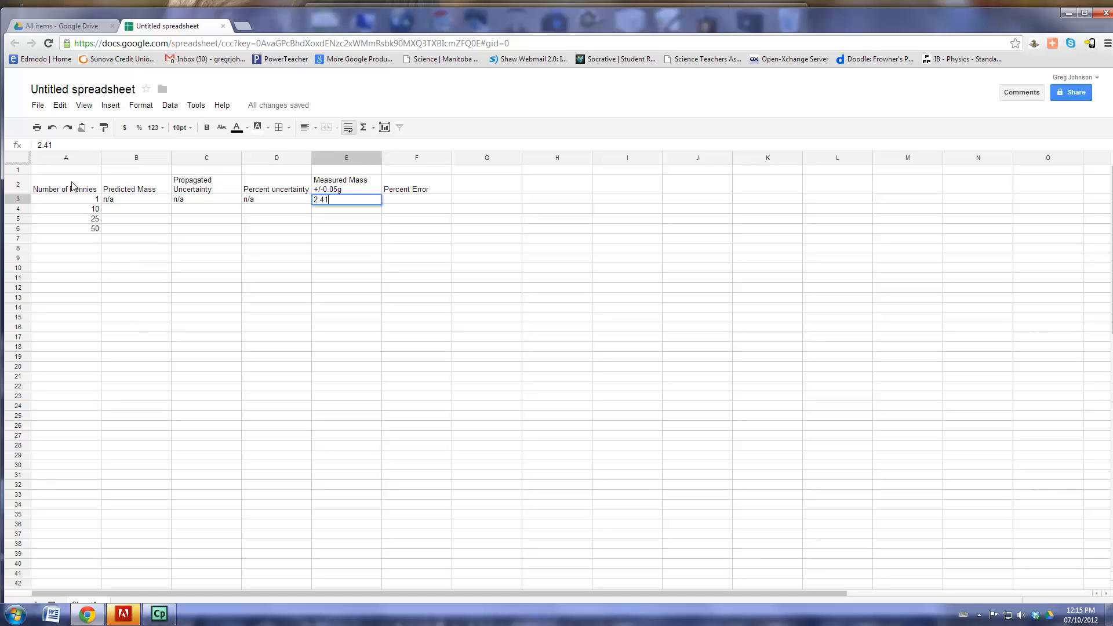
{"action": "key", "text": "Tab"}
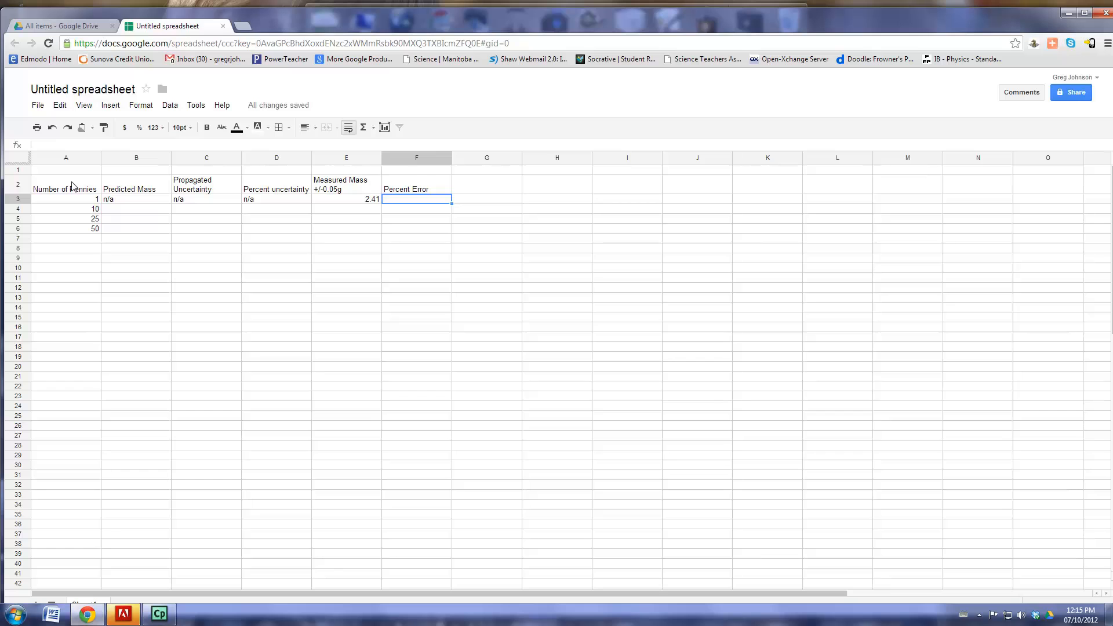
{"action": "type", "text": "n/a"}
{"action": "key", "text": "Return"}
- Append the unit "g" to the measured mass in E3, and remove it again so the cell holds only the number
{"action": "key", "text": "Up"}
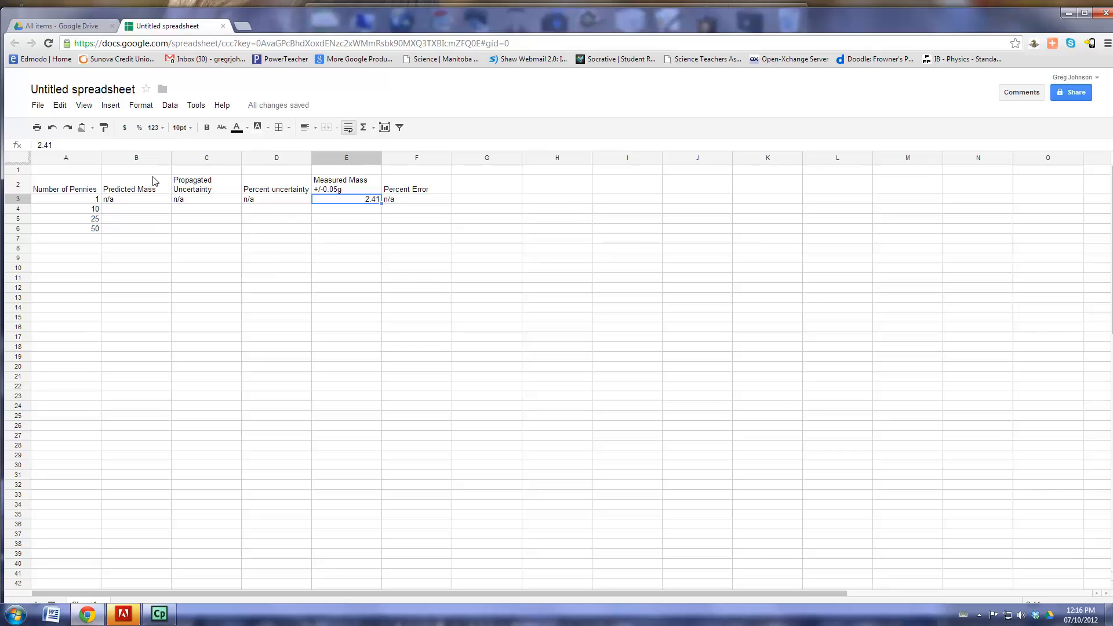
{"action": "double_click", "coordinate": [379, 200]}
{"action": "type", "text": "g"}
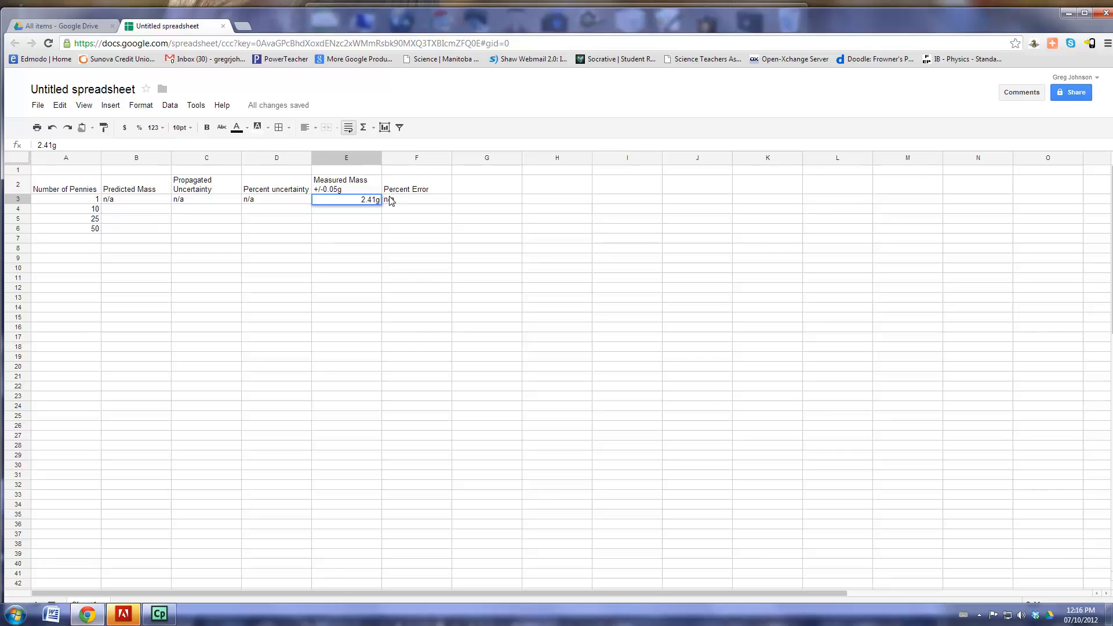
{"action": "key", "text": "Return"}
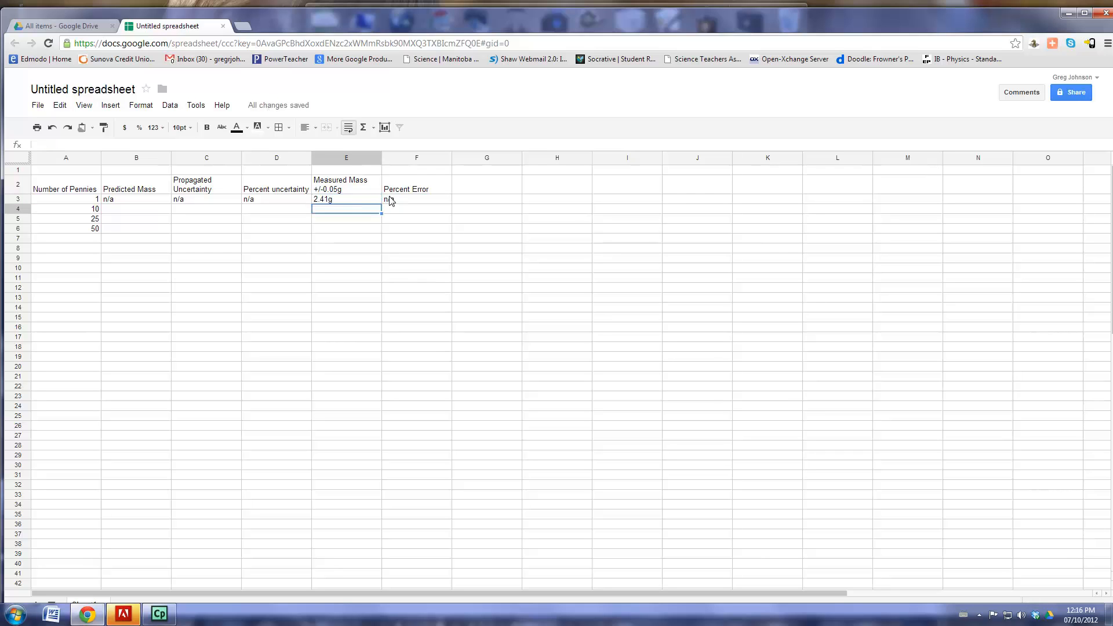
{"action": "left_click", "coordinate": [347, 200]}
{"action": "double_click", "coordinate": [344, 199]}
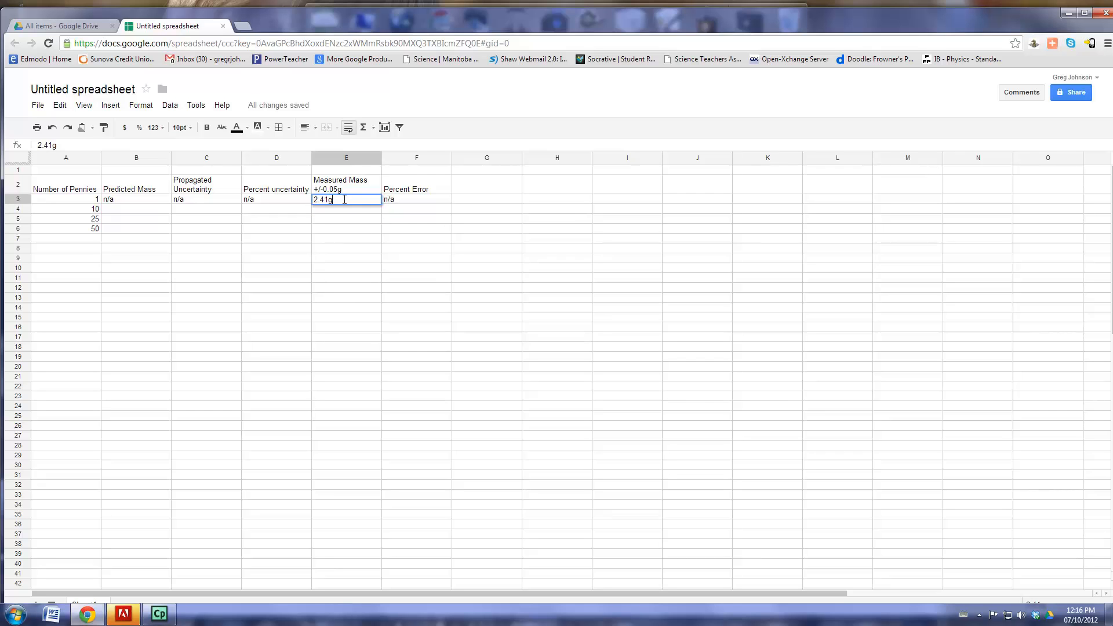
{"action": "key", "text": "BackSpace"}
{"action": "left_click", "coordinate": [346, 232]}
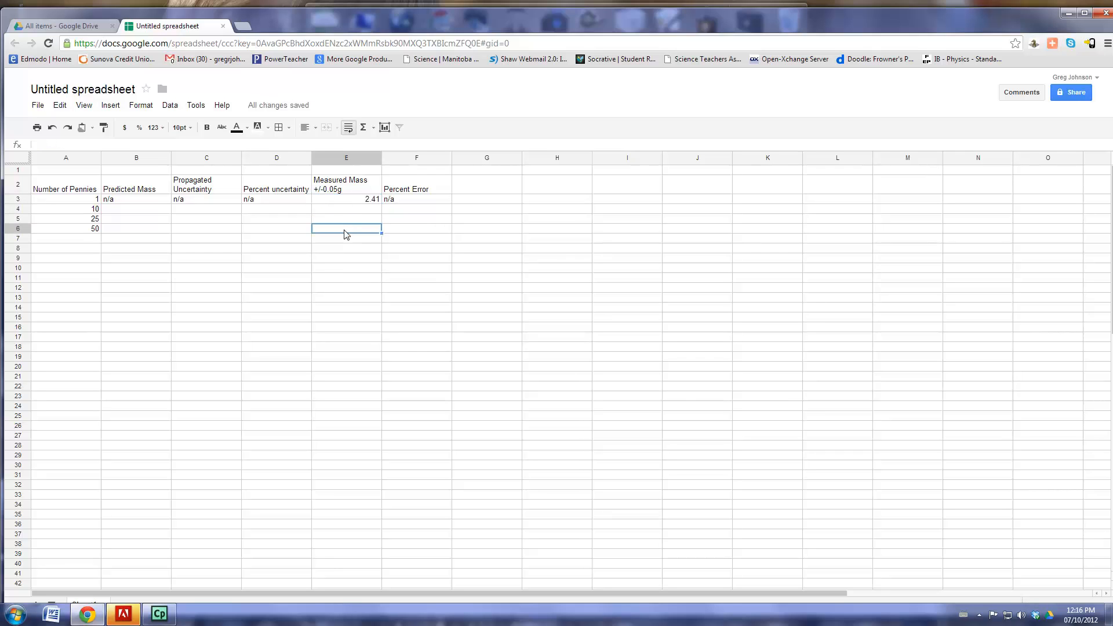
- Enter the predicted masses 24.1, 60.25 and 120.5 in cells B4 to B6 for 10, 25 and 50 pennies
{"action": "left_click", "coordinate": [157, 213]}
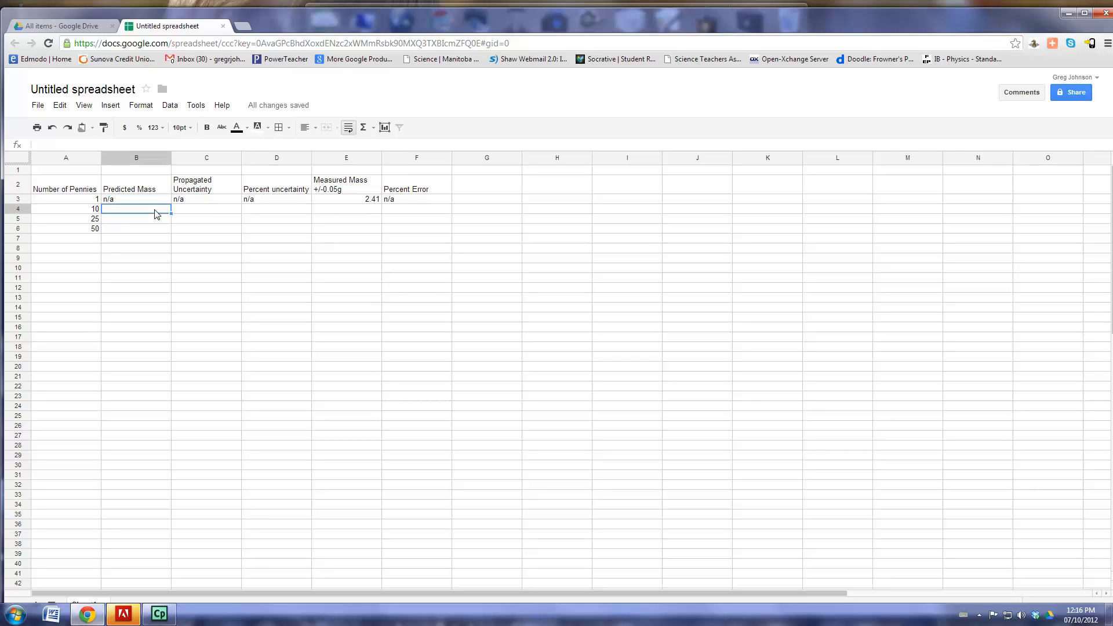
{"action": "type", "text": "24.1"}
{"action": "key", "text": "Return"}
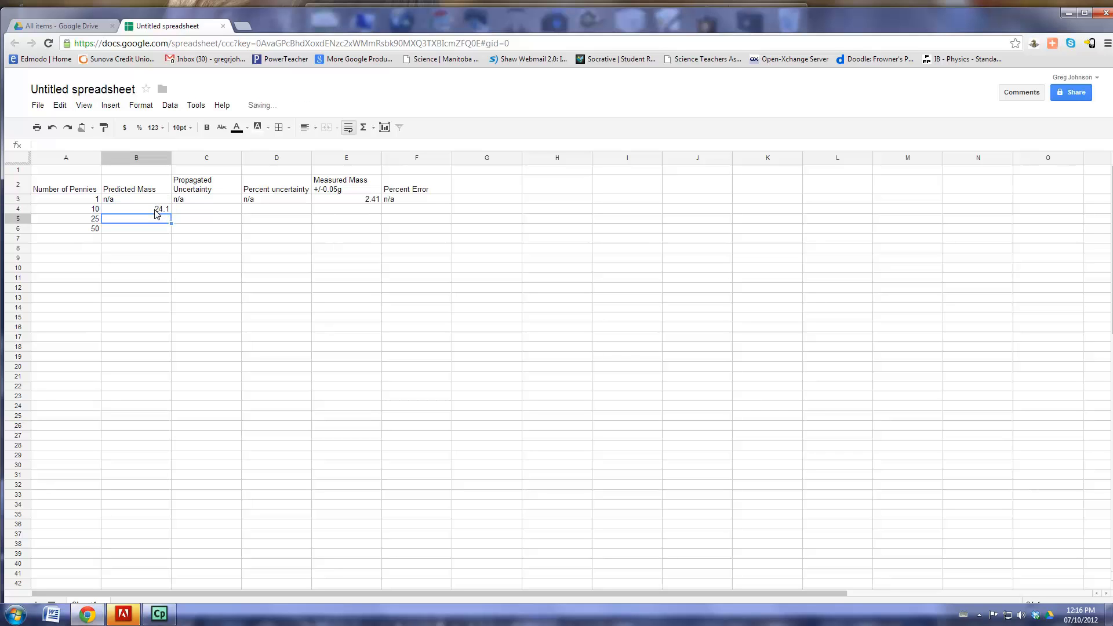
{"action": "type", "text": "60.25"}
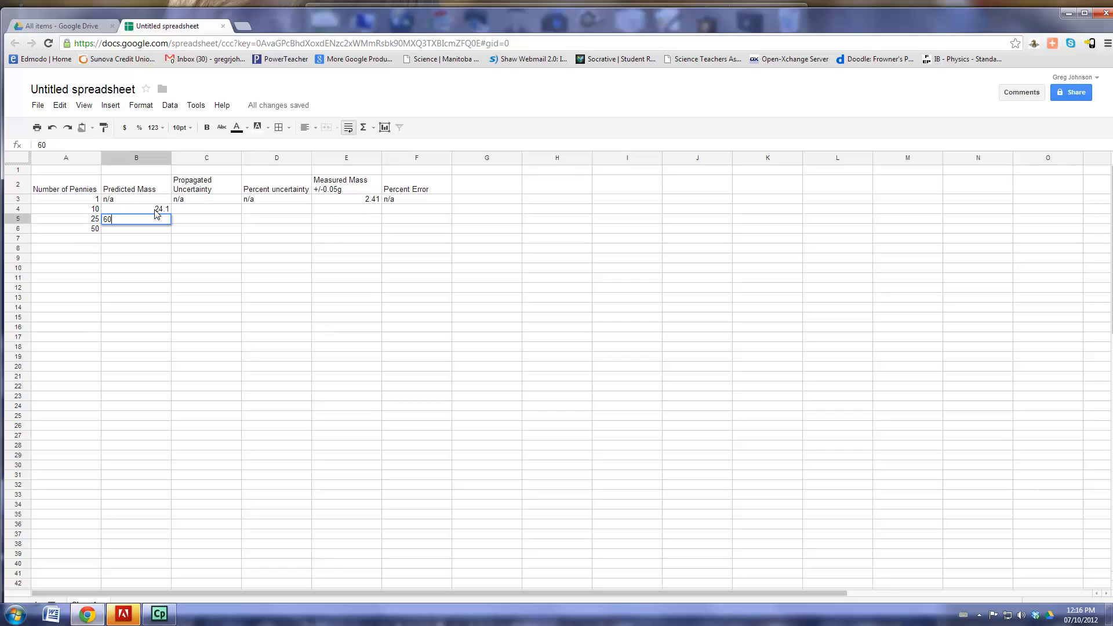
{"action": "key", "text": "Return"}
{"action": "type", "text": "120."}
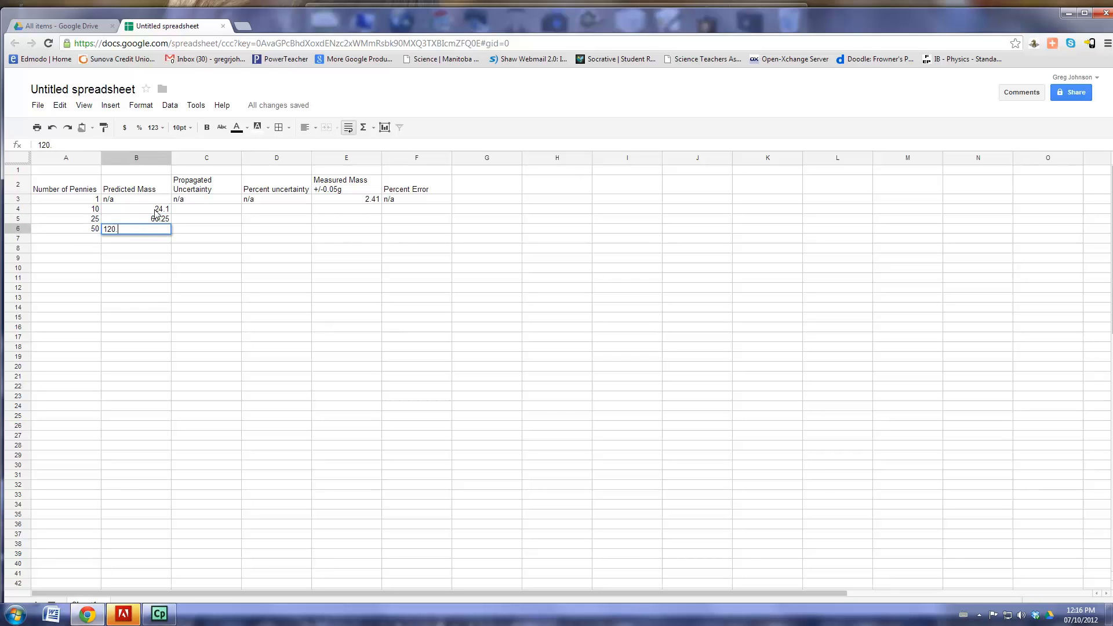
{"action": "type", "text": "5"}
{"action": "key", "text": "Tab"}
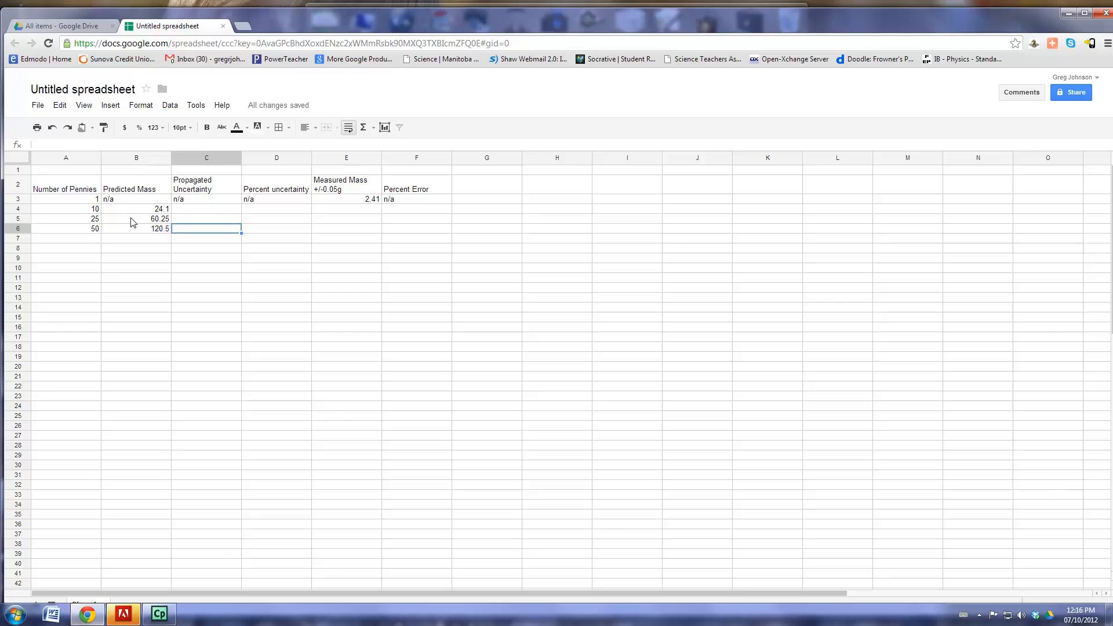
- Enter the propagated uncertainties 0.5, 1.25 and 2.5 in C4 to C6, dismissing the Windows color scheme prompt without changing the scheme
{"action": "left_click", "coordinate": [185, 209]}
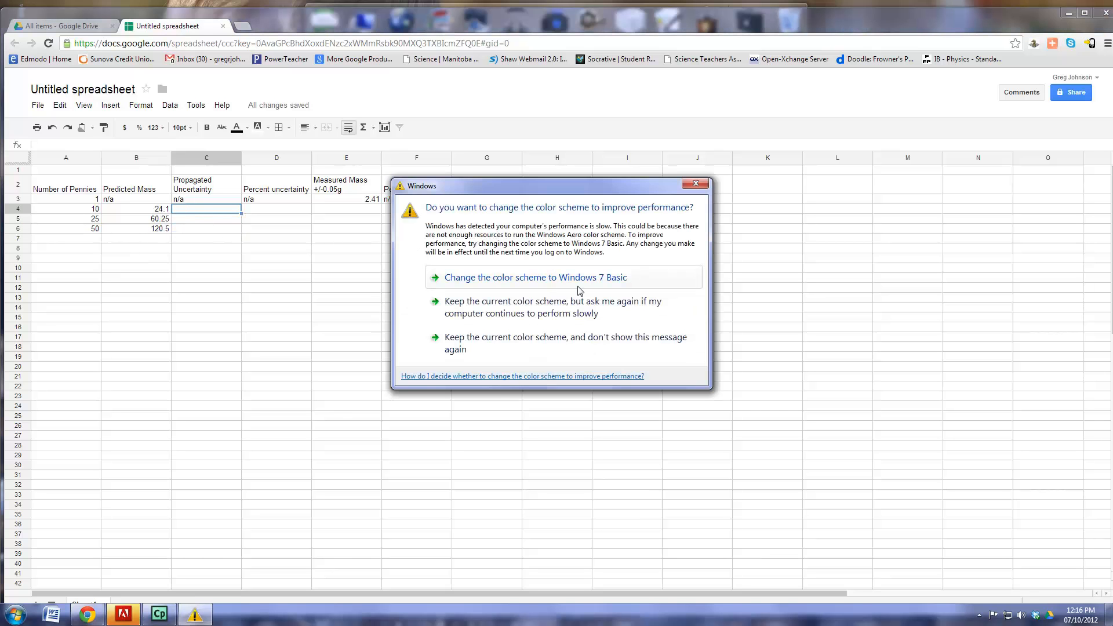
{"action": "left_click", "coordinate": [696, 184]}
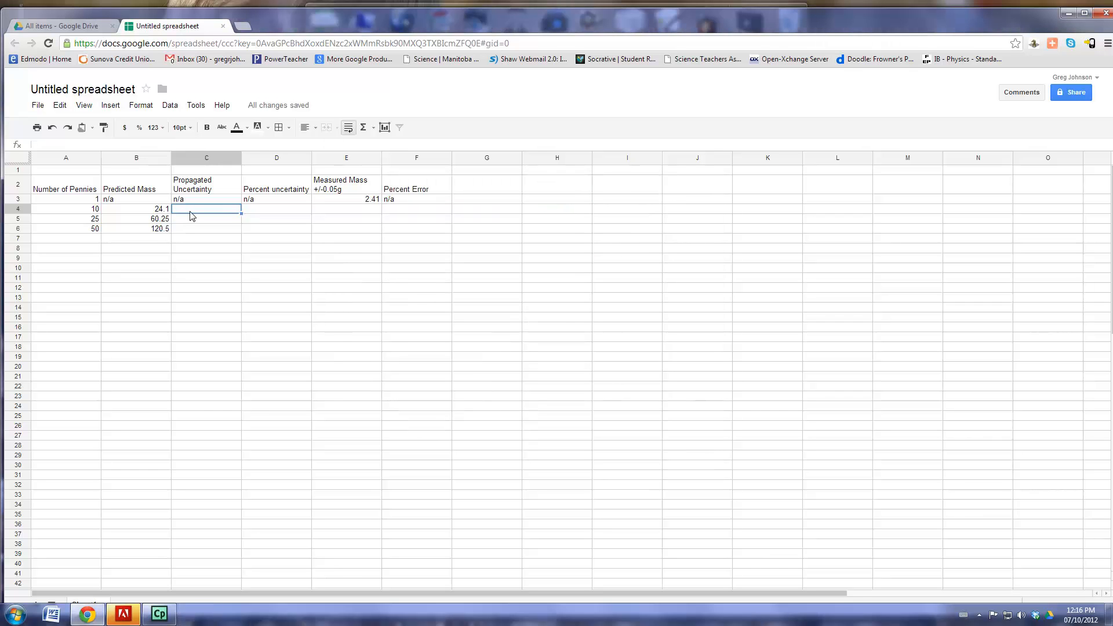
{"action": "type", "text": "0.5"}
{"action": "key", "text": "Return"}
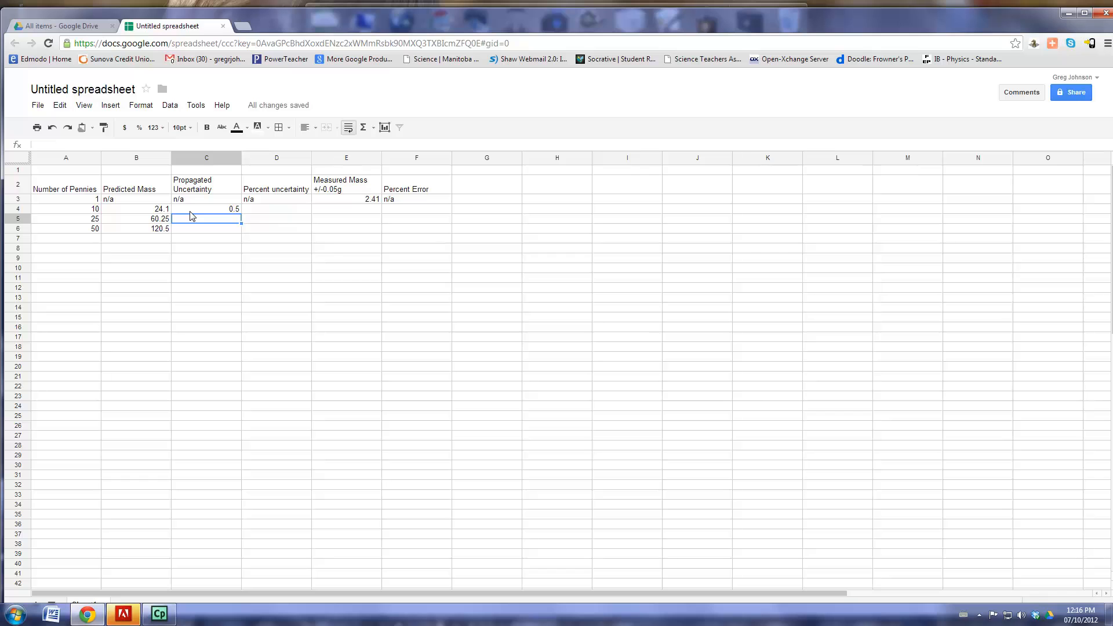
{"action": "type", "text": "1.25"}
{"action": "key", "text": "Return"}
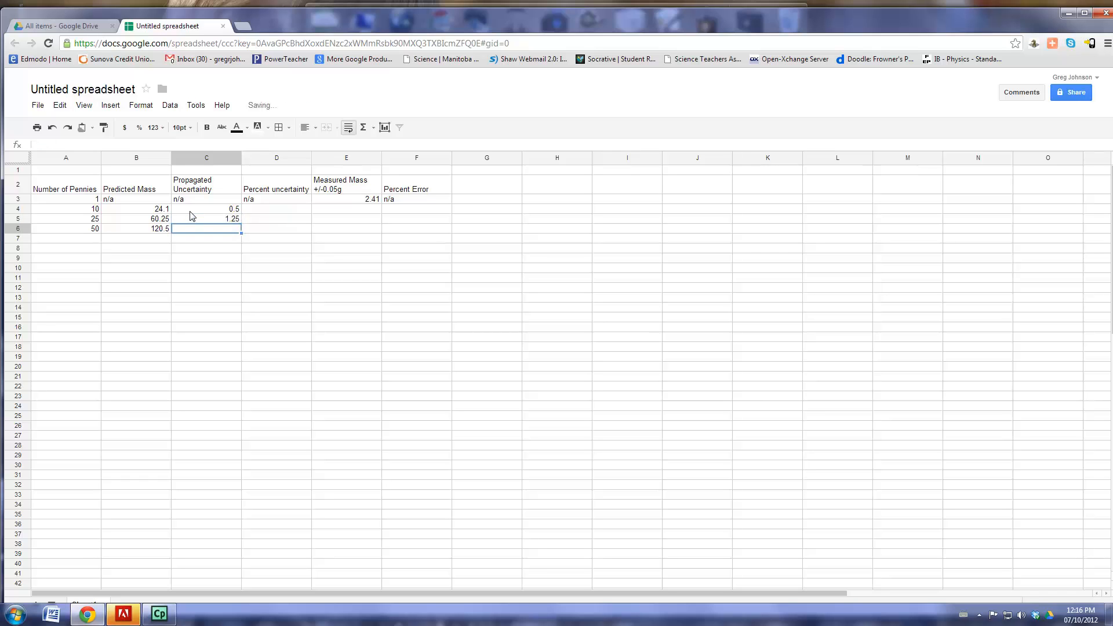
{"action": "type", "text": "2.5"}
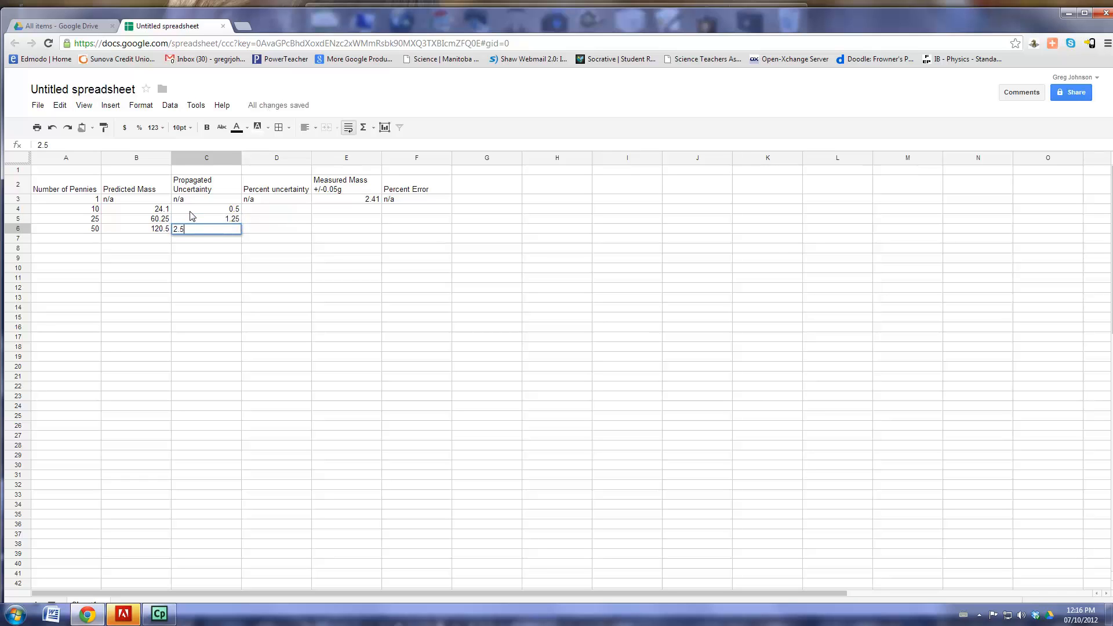
{"action": "key", "text": "Tab"}
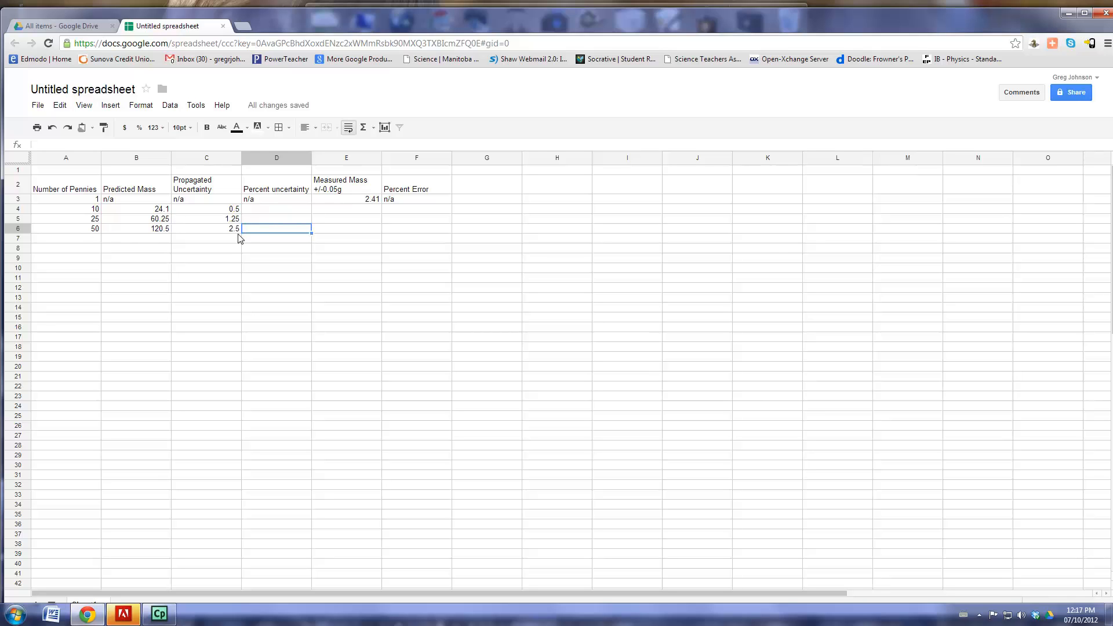
- Add the unit "(g)" to the Predicted Mass header and "(+/- g)" to the Propagated Uncertainty header
{"action": "double_click", "coordinate": [161, 190]}
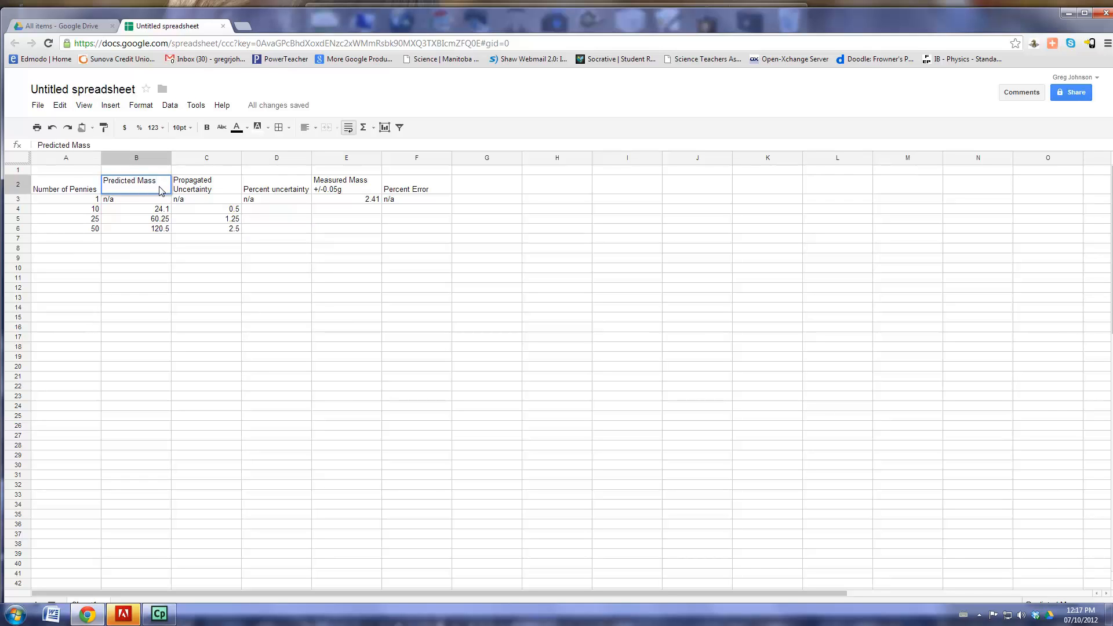
{"action": "type", "text": "(g)"}
{"action": "left_click", "coordinate": [169, 210]}
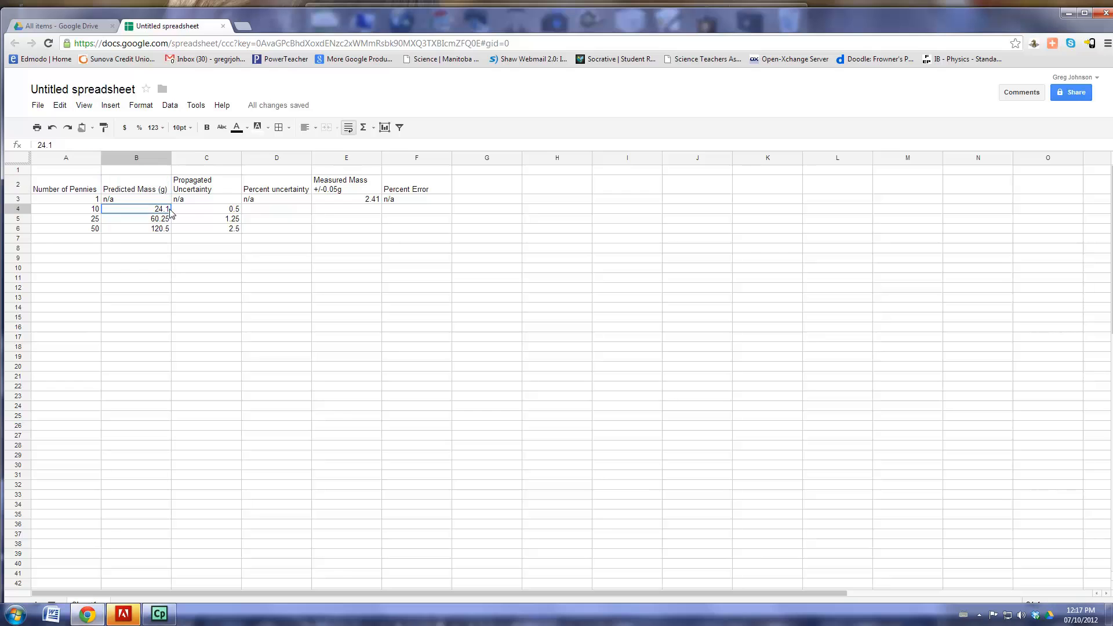
{"action": "double_click", "coordinate": [222, 186]}
{"action": "type", "text": "+/"}
{"action": "type", "text": "g"}
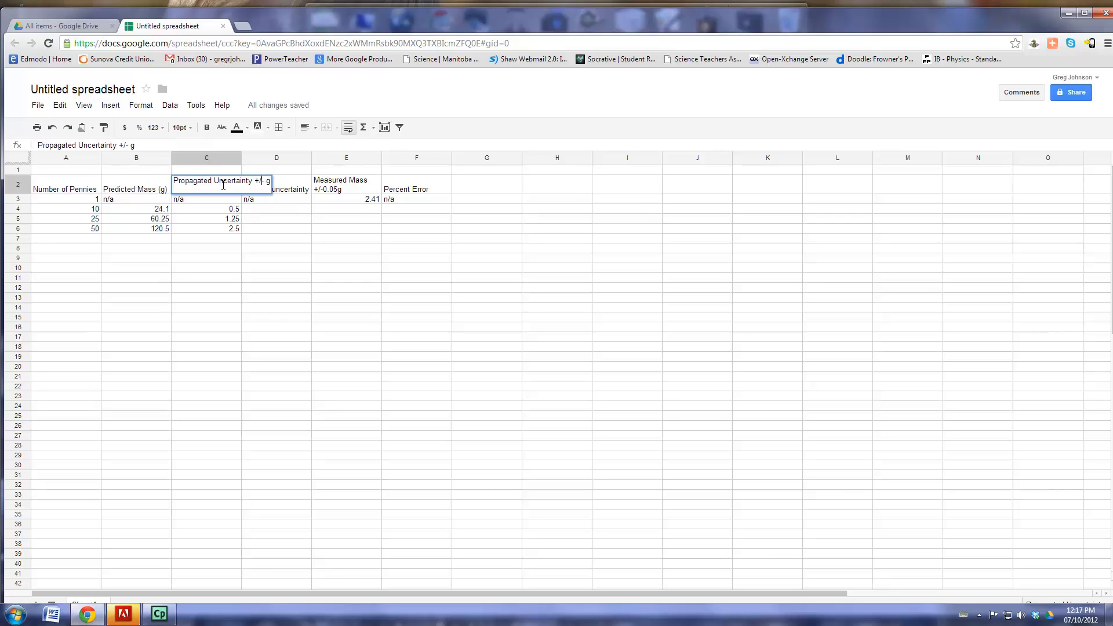
{"action": "type", "text": "("}
{"action": "type", "text": ")"}
{"action": "left_click", "coordinate": [220, 280]}
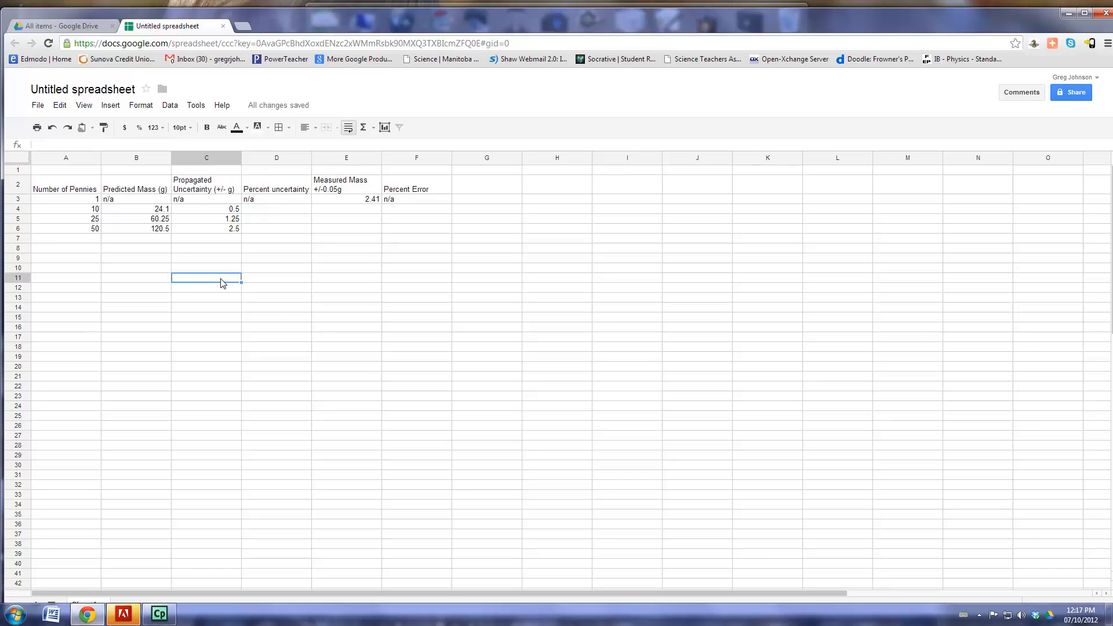
- Calculate the percent uncertainty for 10 pennies in D4 with the formula =C4/B4
{"action": "left_click", "coordinate": [278, 211]}
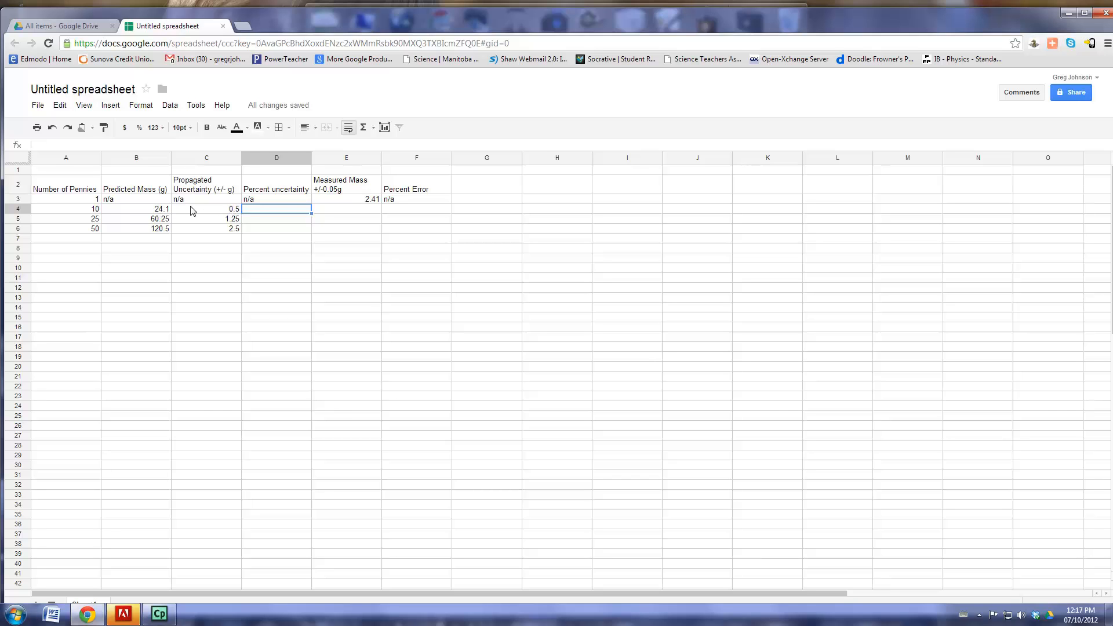
{"action": "left_click", "coordinate": [252, 220]}
{"action": "left_click", "coordinate": [256, 210]}
{"action": "type", "text": "="}
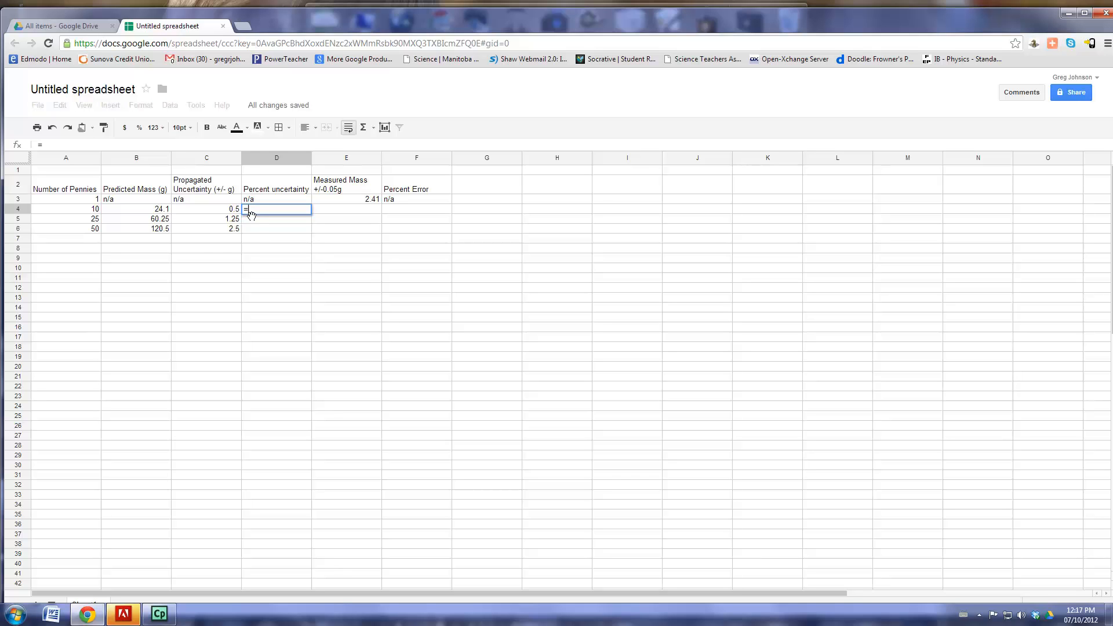
{"action": "key", "text": "ctrl+plus"}
{"action": "key", "text": "ctrl+plus"}
{"action": "key", "text": "ctrl+plus"}
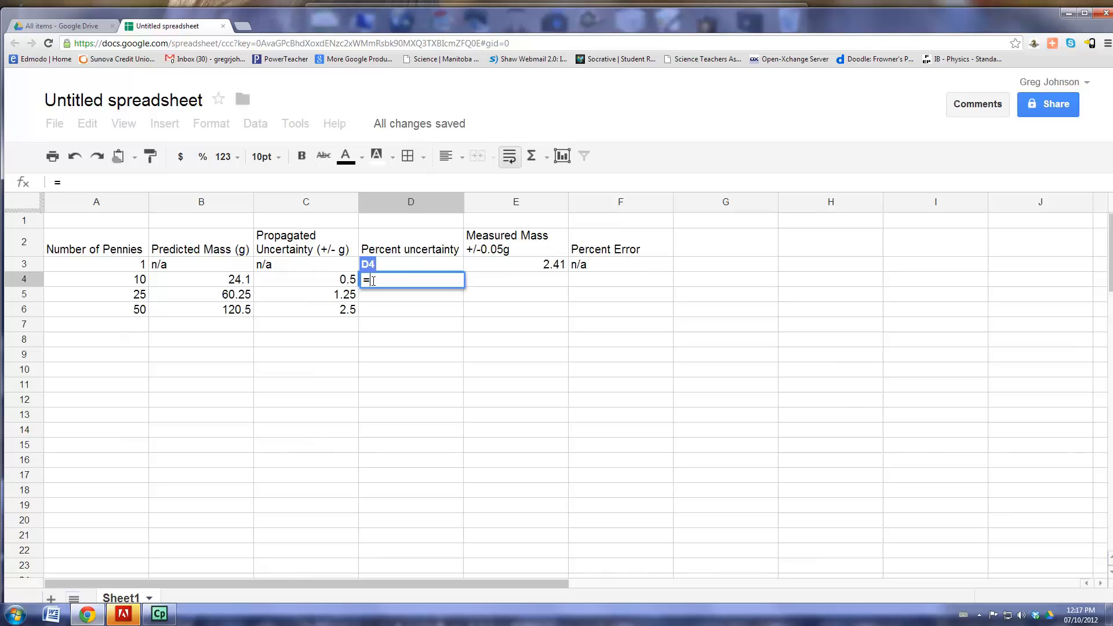
{"action": "left_click", "coordinate": [342, 282]}
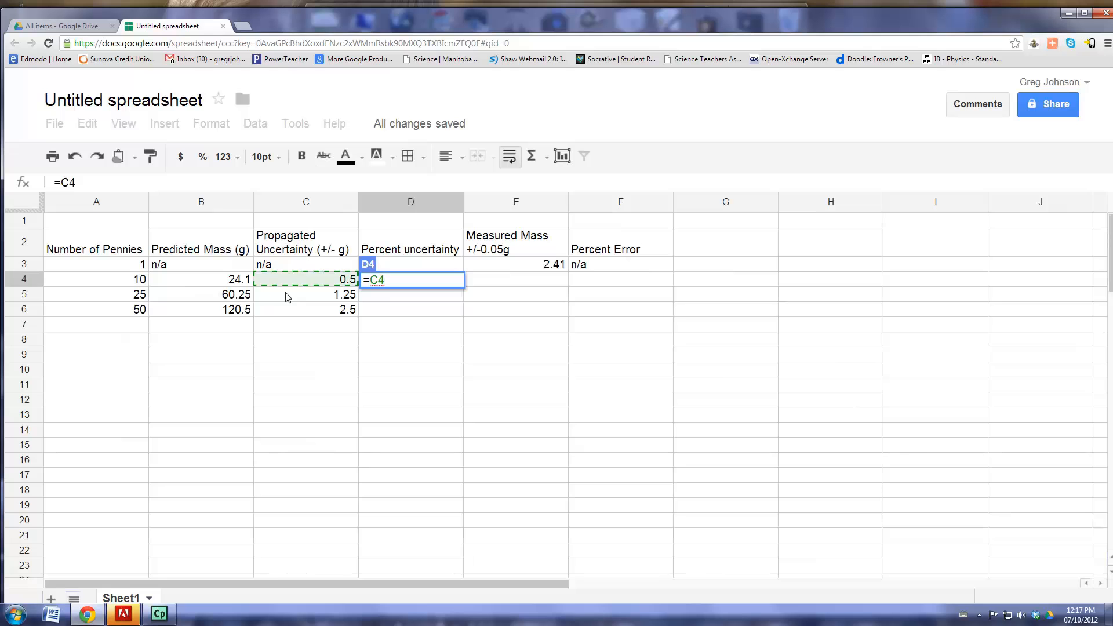
{"action": "type", "text": "/"}
{"action": "left_click", "coordinate": [240, 281]}
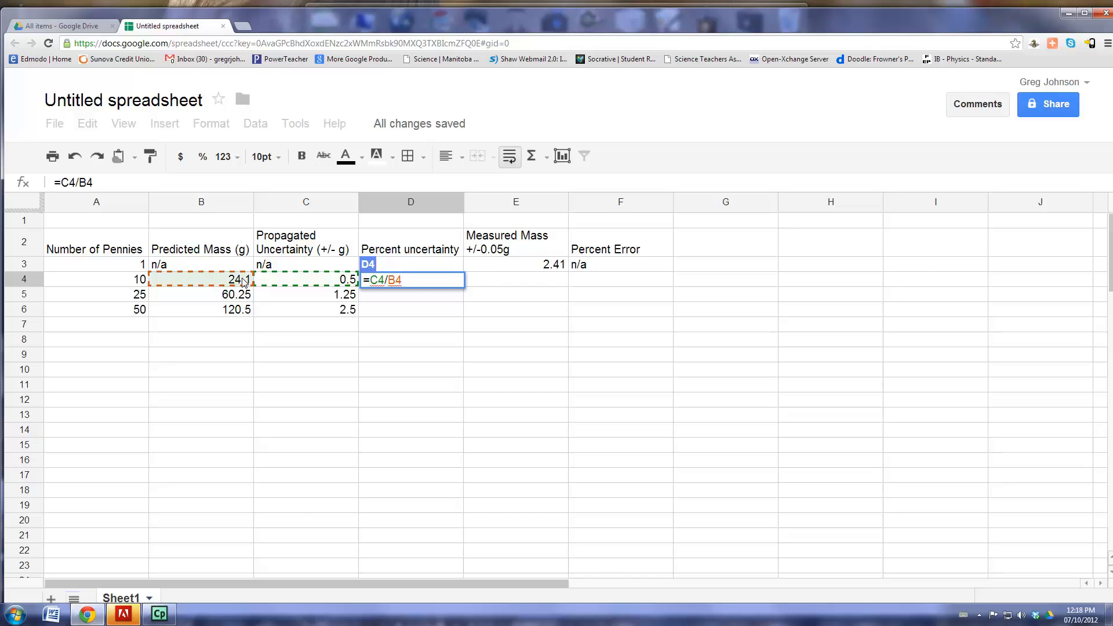
{"action": "key", "text": "Return"}
- Fill the percent uncertainty formula from D4 down through D6
{"action": "left_click", "coordinate": [405, 283]}
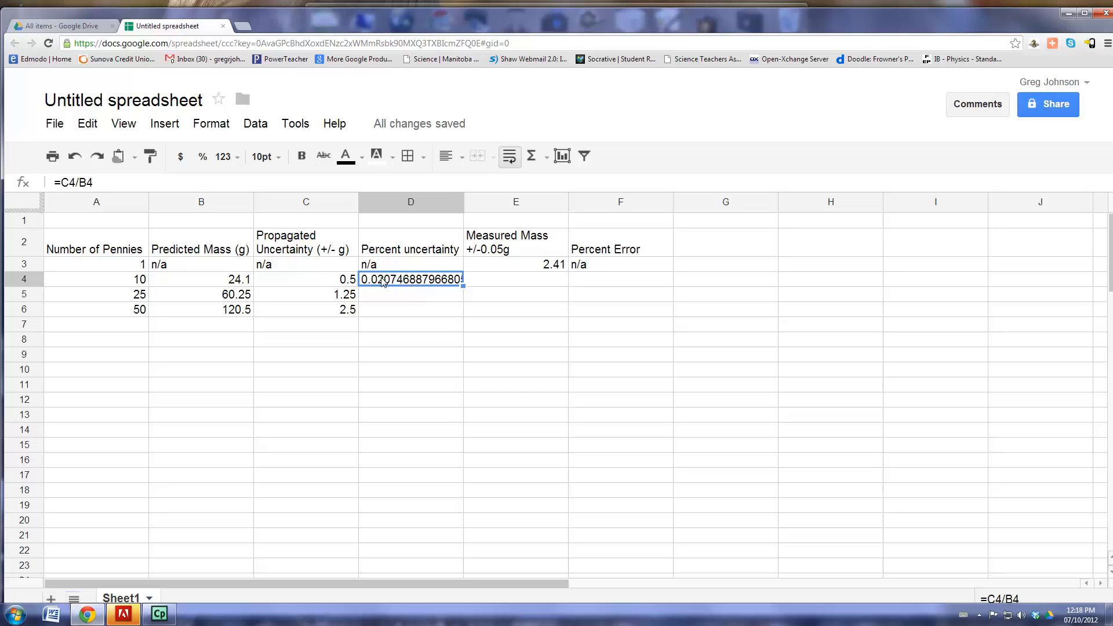
{"action": "key", "text": "shift+Down"}
{"action": "key", "text": "shift+Down"}
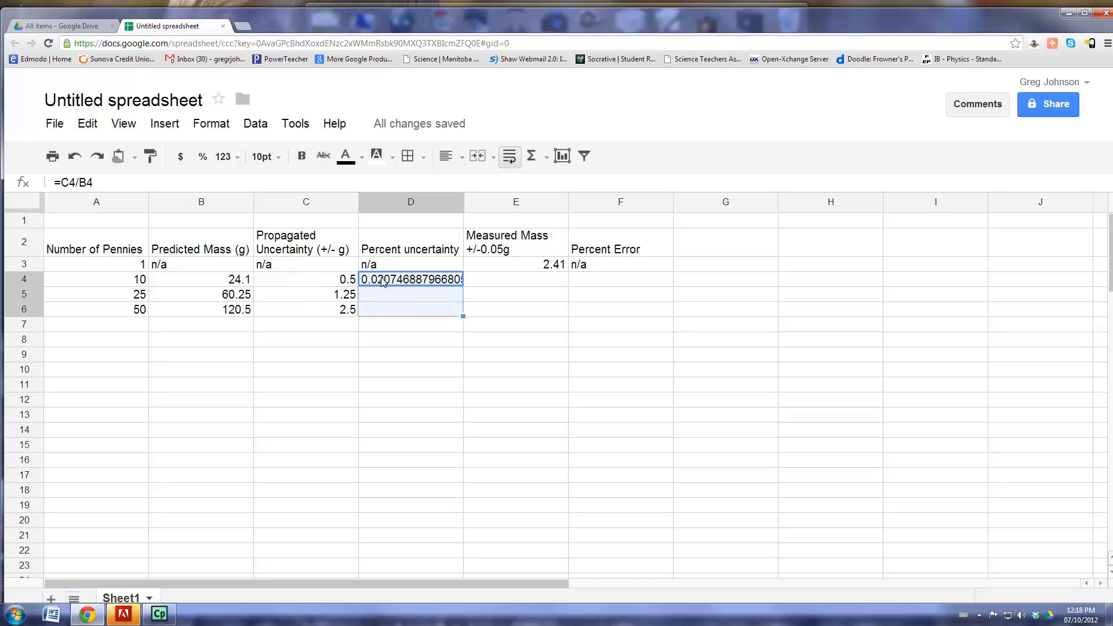
{"action": "key", "text": "ctrl+d"}
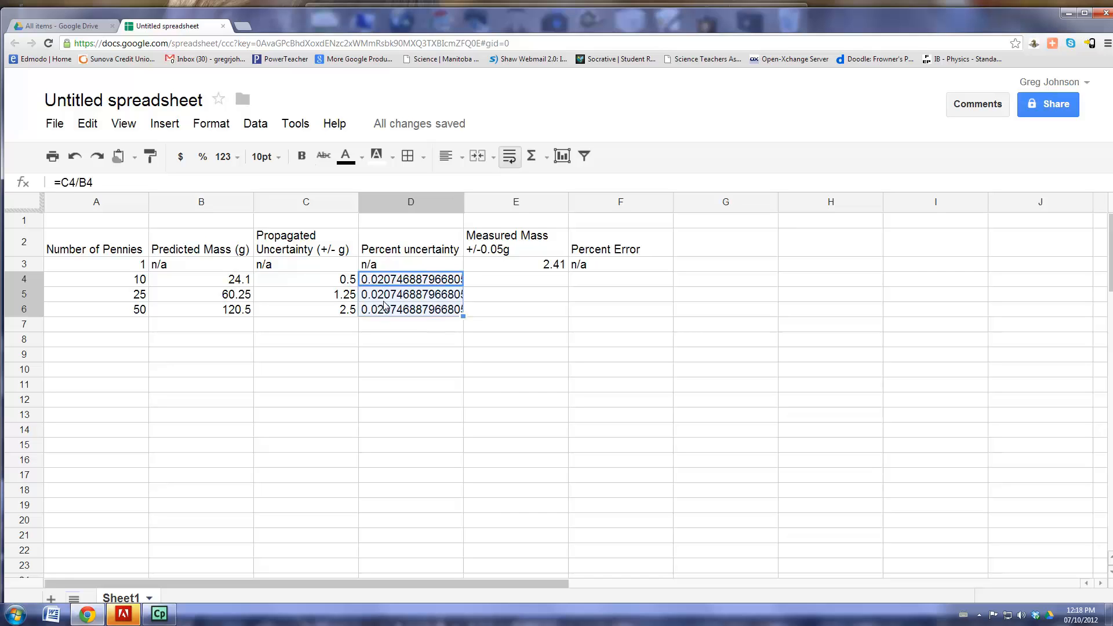
- Examine the filled formulas in D4 to D6 to check which cells each row references
{"action": "left_click", "coordinate": [392, 296]}
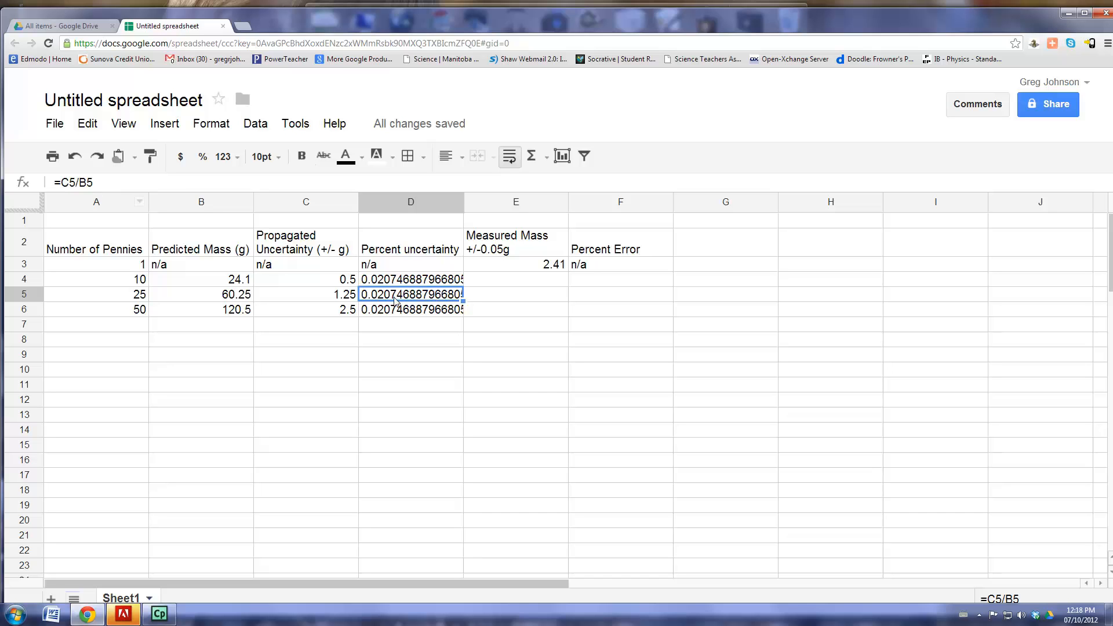
{"action": "left_click", "coordinate": [427, 312]}
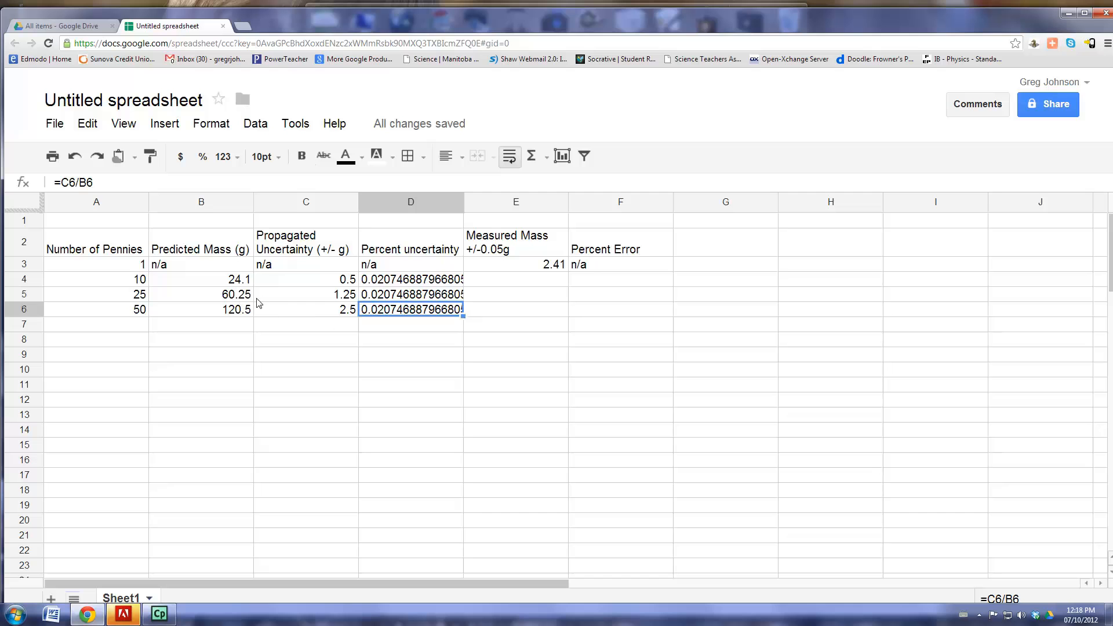
{"action": "left_click", "coordinate": [436, 299]}
{"action": "left_click", "coordinate": [432, 284]}
{"action": "left_click", "coordinate": [431, 296]}
{"action": "left_click", "coordinate": [432, 313]}
{"action": "left_click", "coordinate": [430, 284]}
{"action": "left_click", "coordinate": [428, 296]}
{"action": "left_click", "coordinate": [423, 311]}
{"action": "left_click", "coordinate": [433, 299]}
- Format the percent uncertainty cells D4 to D6 as percentages with two decimals
{"action": "left_click", "coordinate": [426, 283]}
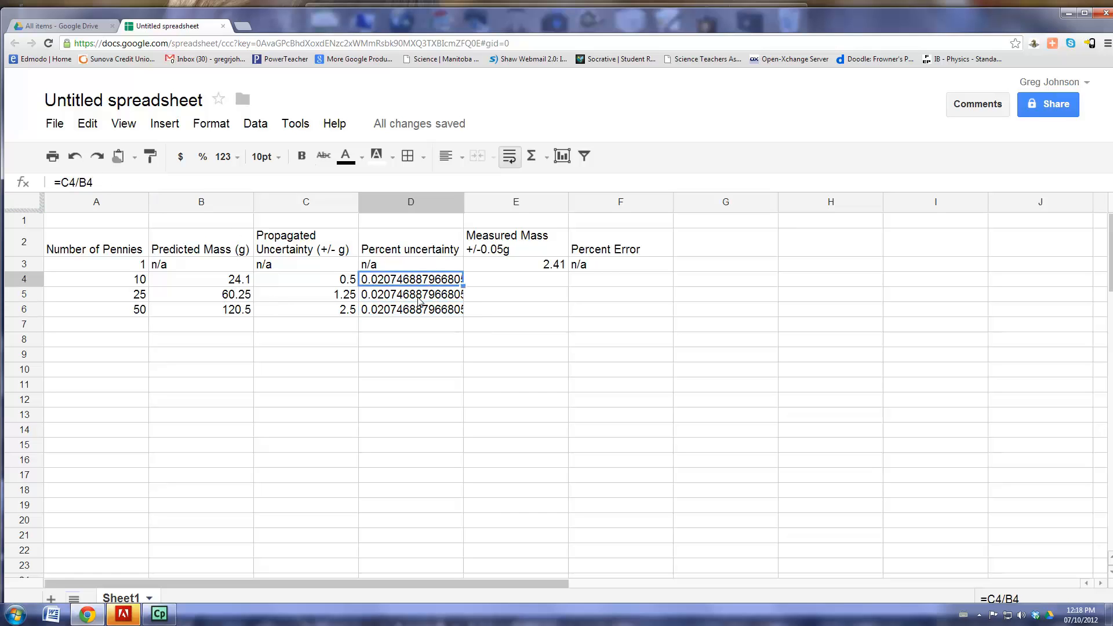
{"action": "key", "text": "shift+Down"}
{"action": "key", "text": "shift+Down"}
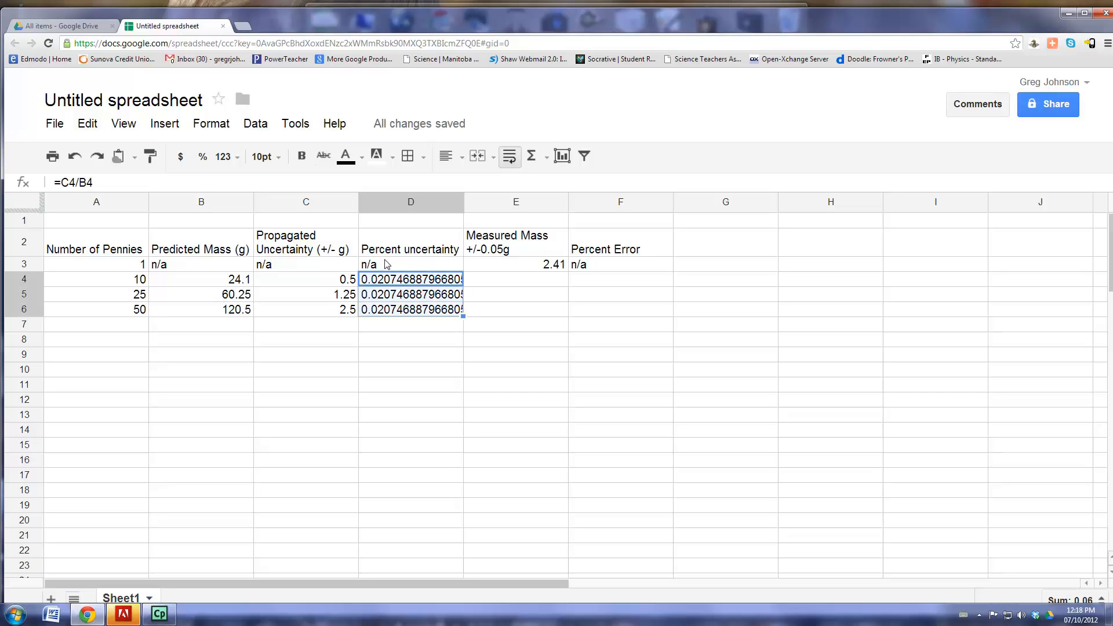
{"action": "left_click", "coordinate": [415, 339]}
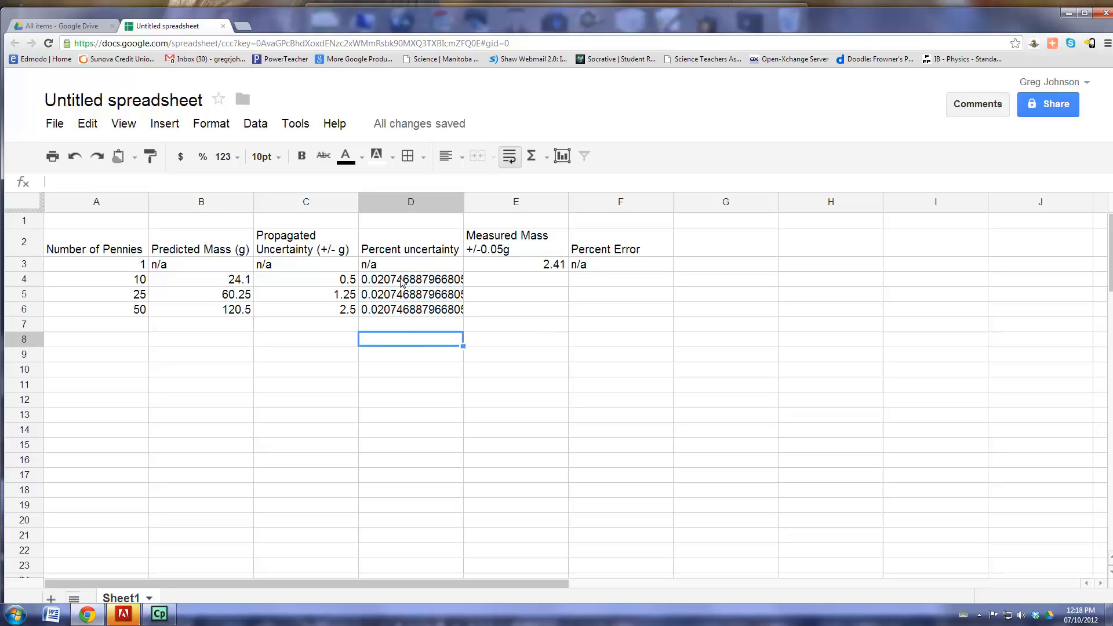
{"action": "left_click_drag", "start_coordinate": [402, 283], "coordinate": [407, 308]}
{"action": "left_click", "coordinate": [408, 339]}
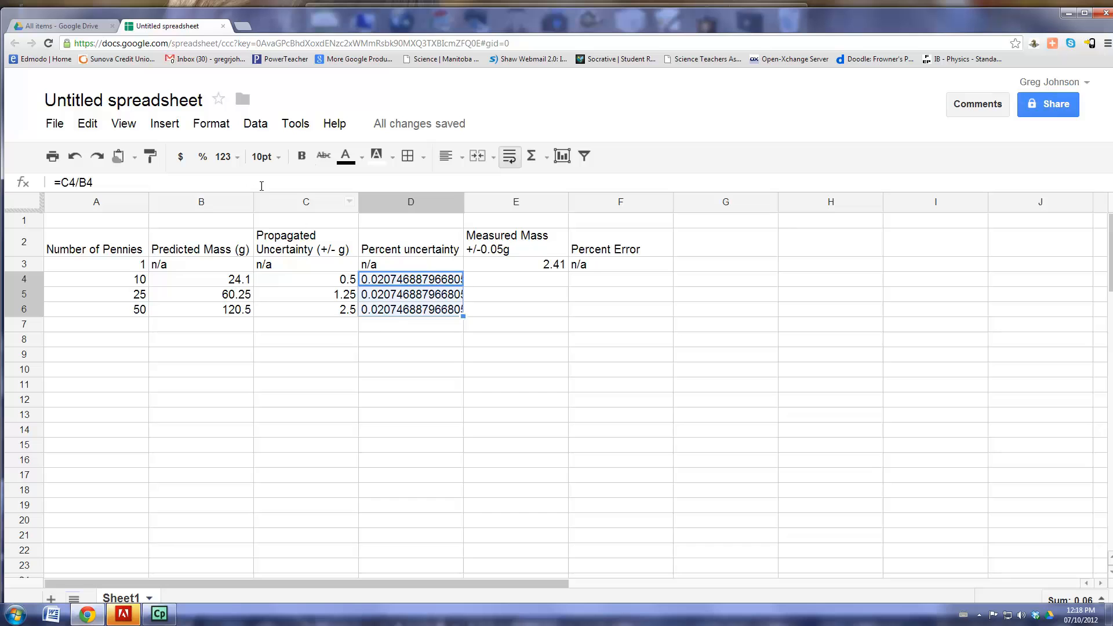
{"action": "left_click", "coordinate": [215, 131]}
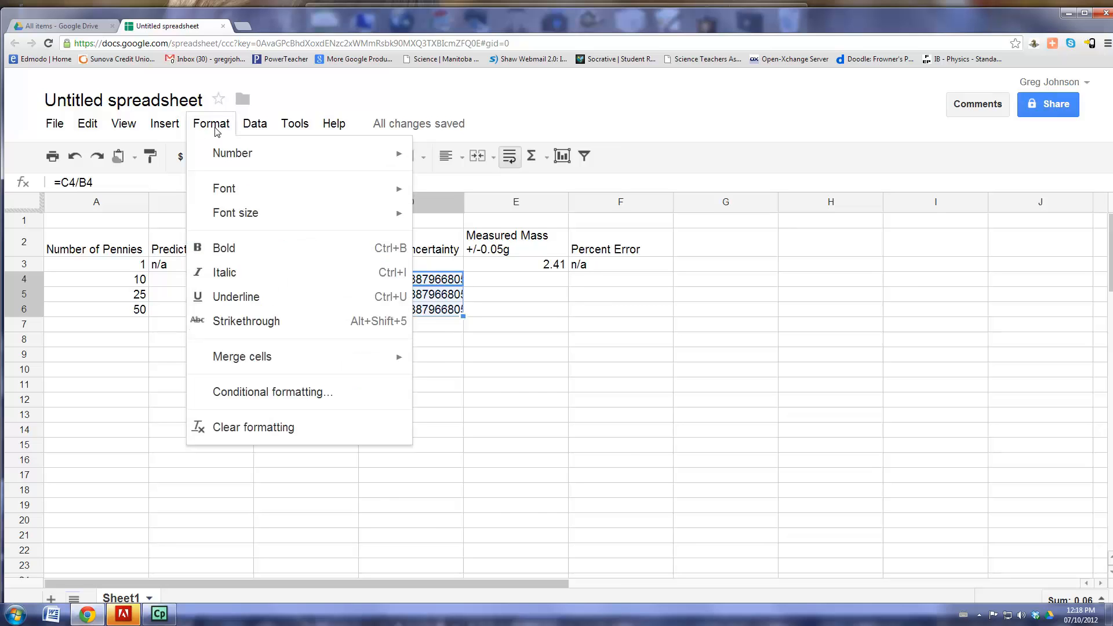
{"action": "mouse_move", "coordinate": [235, 153]}
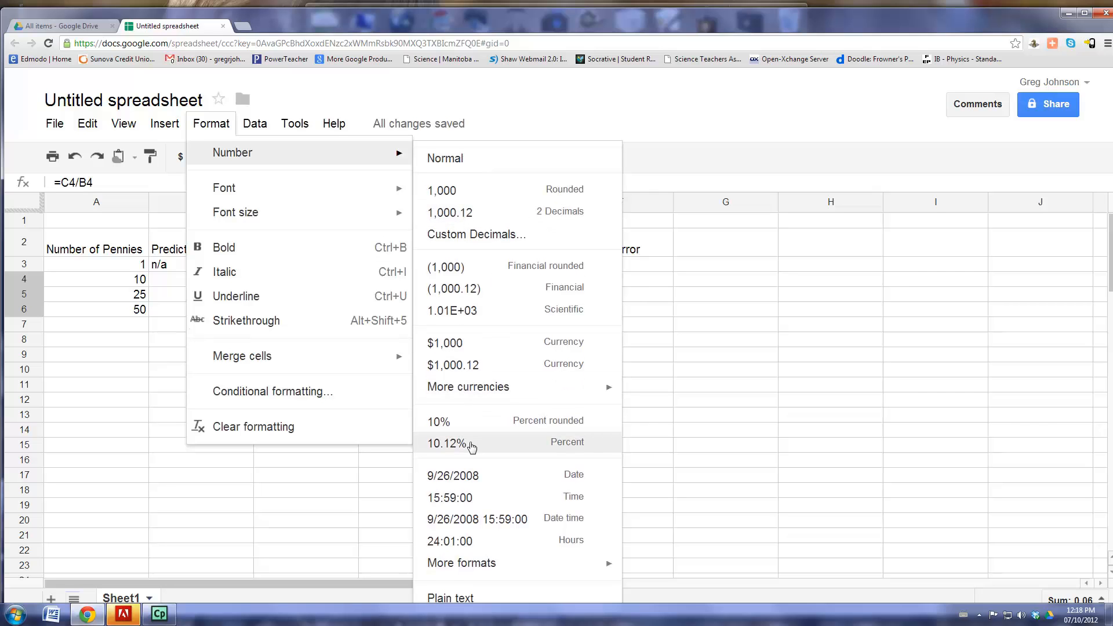
{"action": "left_click", "coordinate": [449, 444]}
{"action": "left_click", "coordinate": [422, 362]}
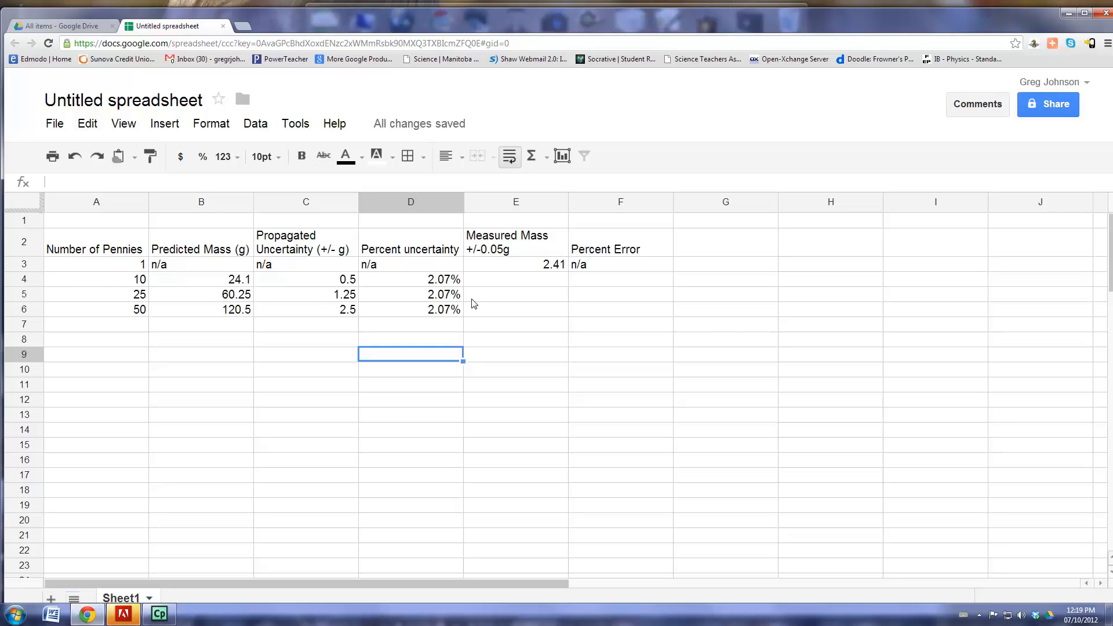
- Enter the measured masses 25.2, 61.89 and 125.5 in E4 to E6 for 10, 25 and 50 pennies
{"action": "left_click", "coordinate": [501, 282]}
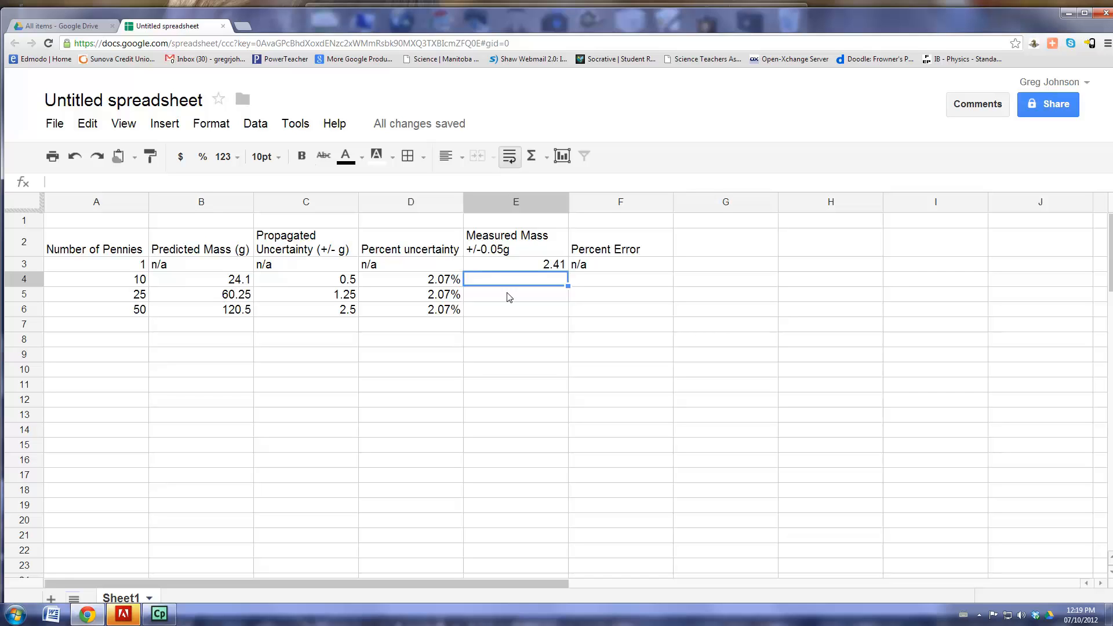
{"action": "type", "text": "25.2"}
{"action": "key", "text": "Return"}
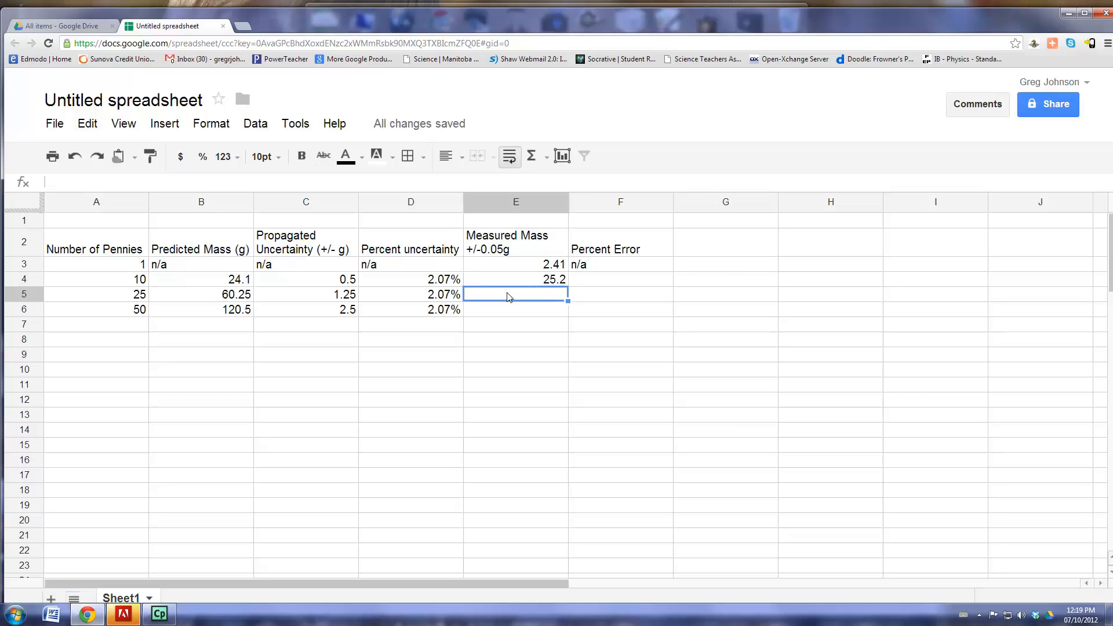
{"action": "type", "text": "61.89"}
{"action": "key", "text": "Return"}
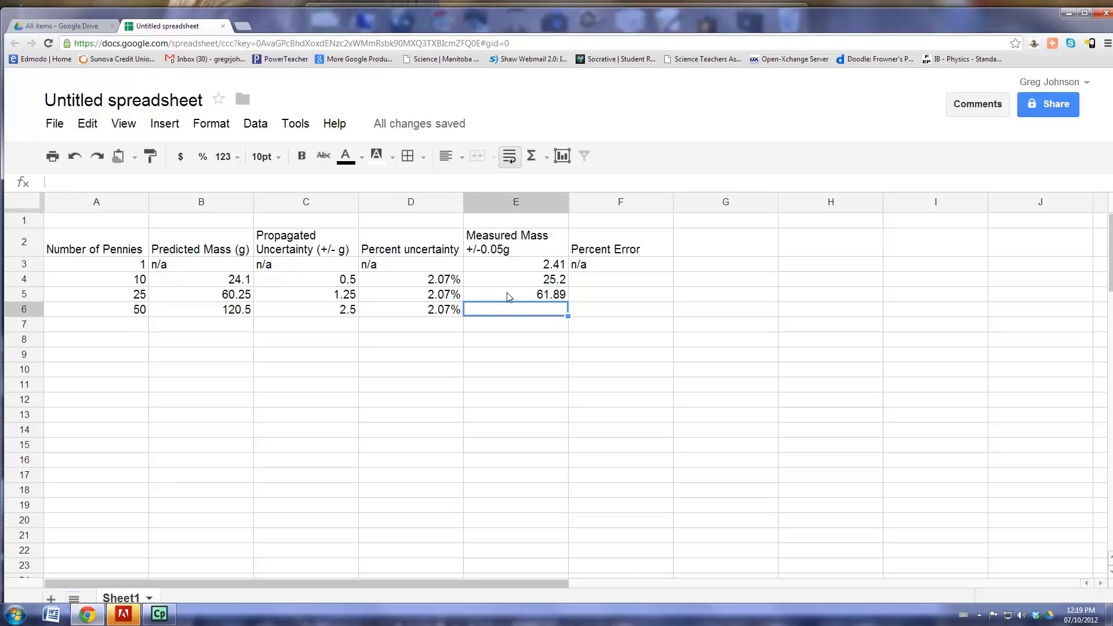
{"action": "type", "text": "125.5"}
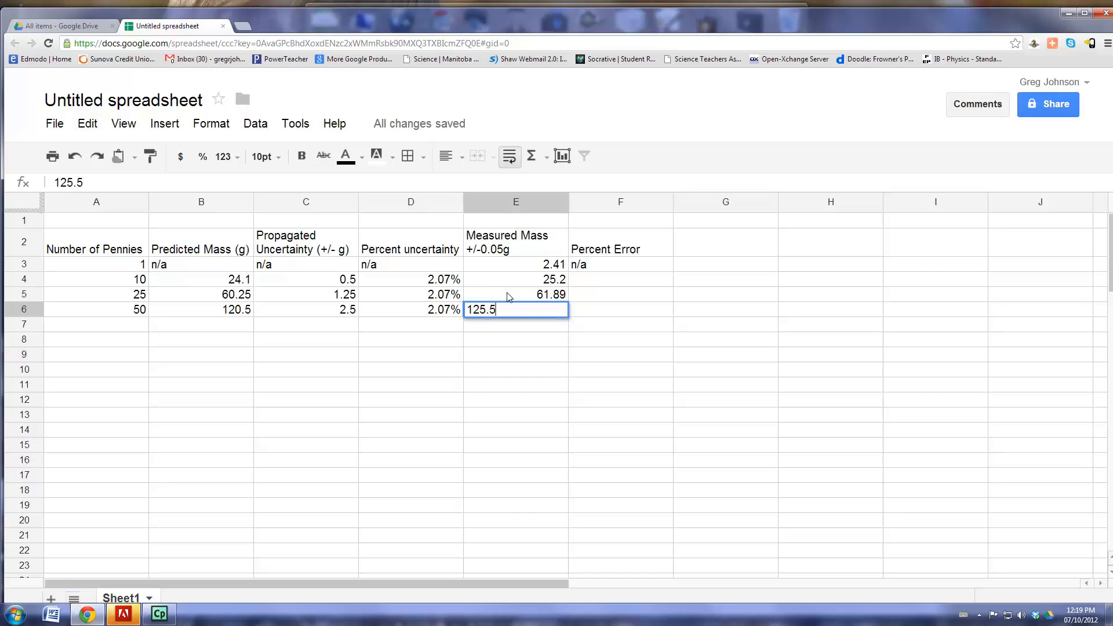
{"action": "key", "text": "Return"}
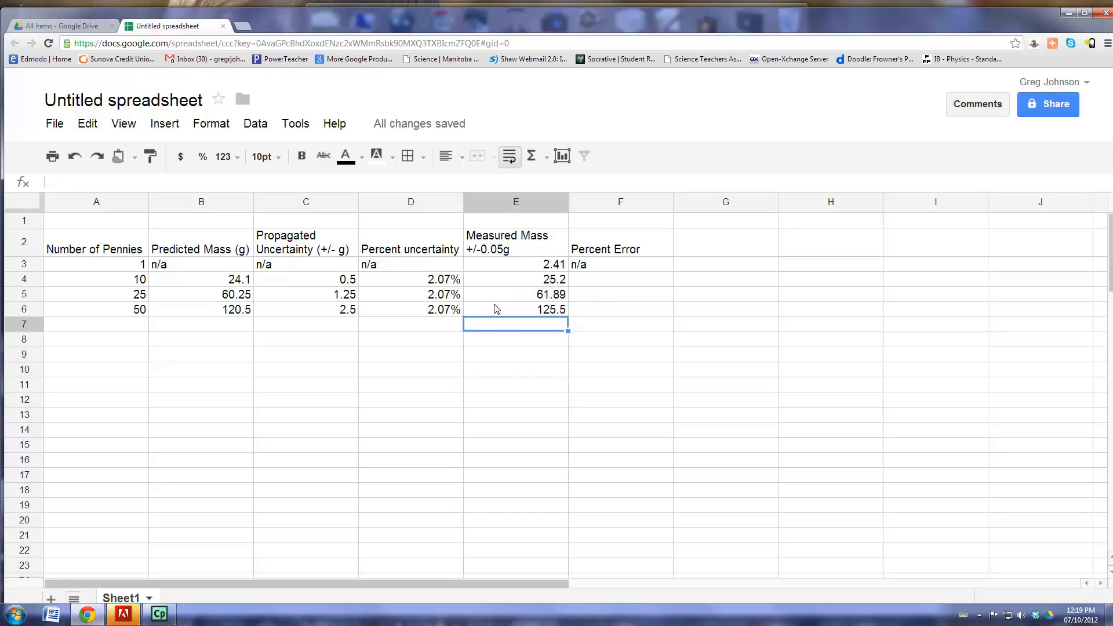
- Compare the predicted masses in column B with the measured masses in column E for rows 6, 5 and 4
{"action": "left_click", "coordinate": [236, 312]}
{"action": "left_click", "coordinate": [540, 311]}
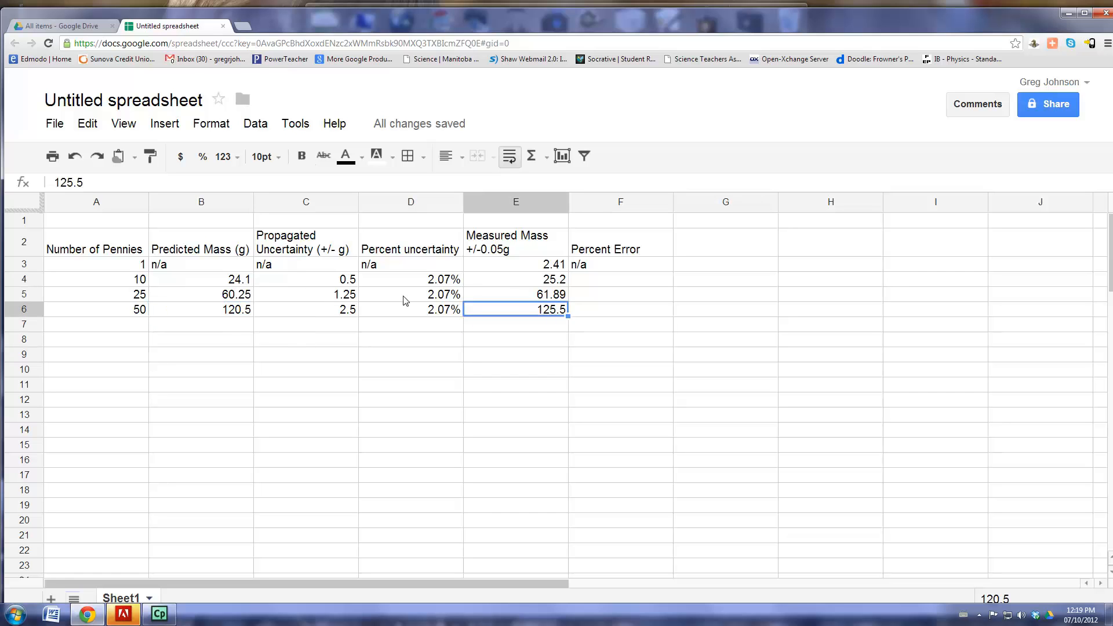
{"action": "left_click", "coordinate": [243, 296]}
{"action": "left_click", "coordinate": [522, 295]}
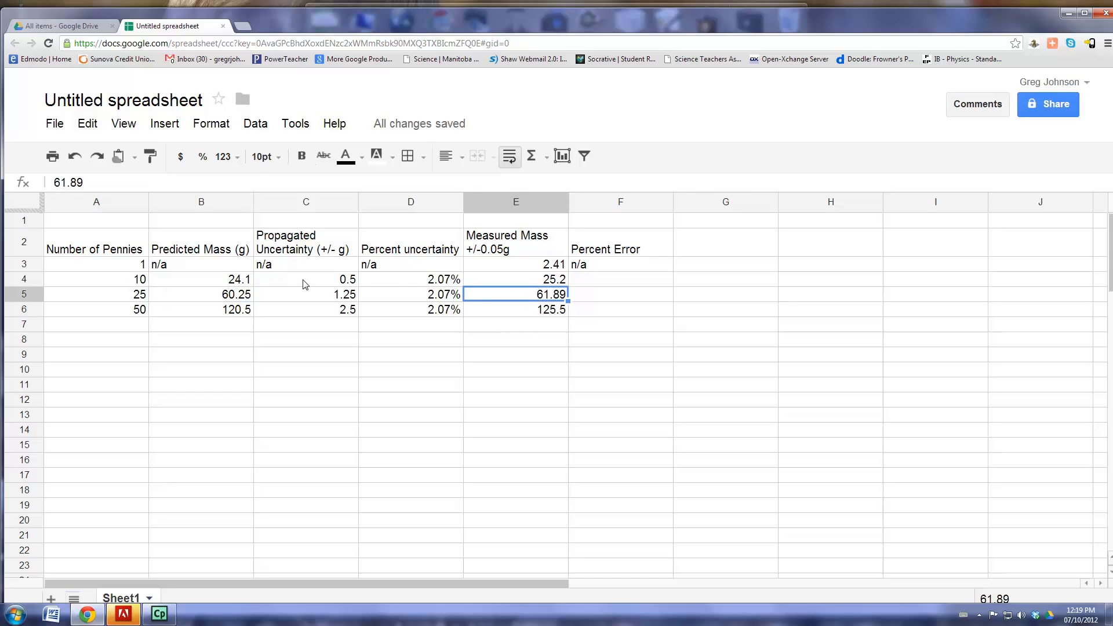
{"action": "left_click", "coordinate": [241, 280]}
{"action": "left_click", "coordinate": [543, 283]}
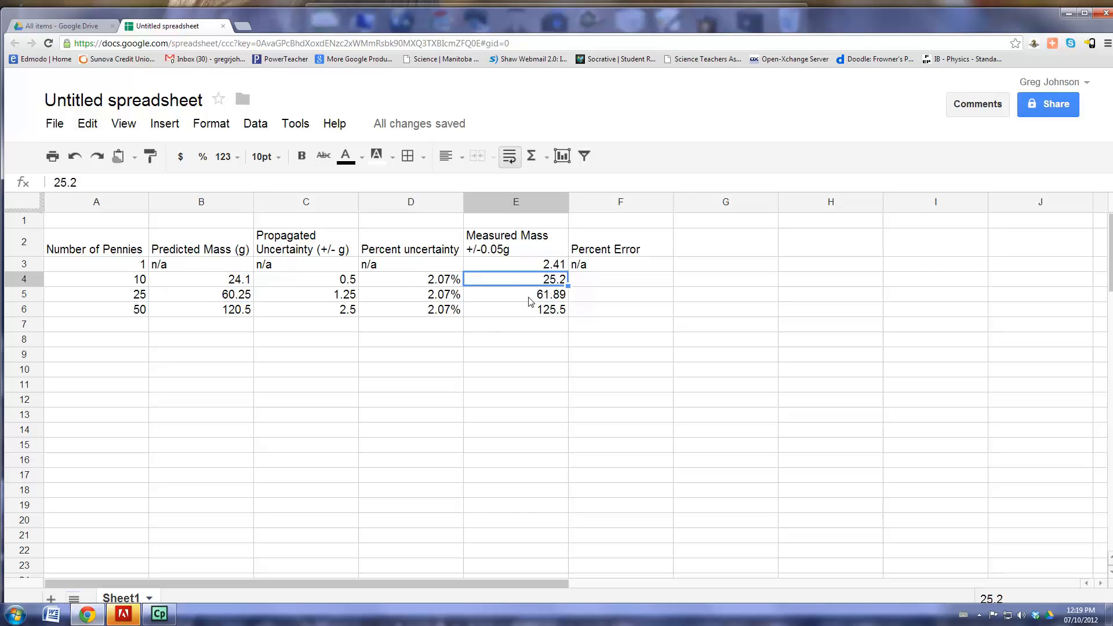
- Dismiss the Windows color scheme prompt, keeping the current color scheme
{"action": "left_click", "coordinate": [529, 296]}
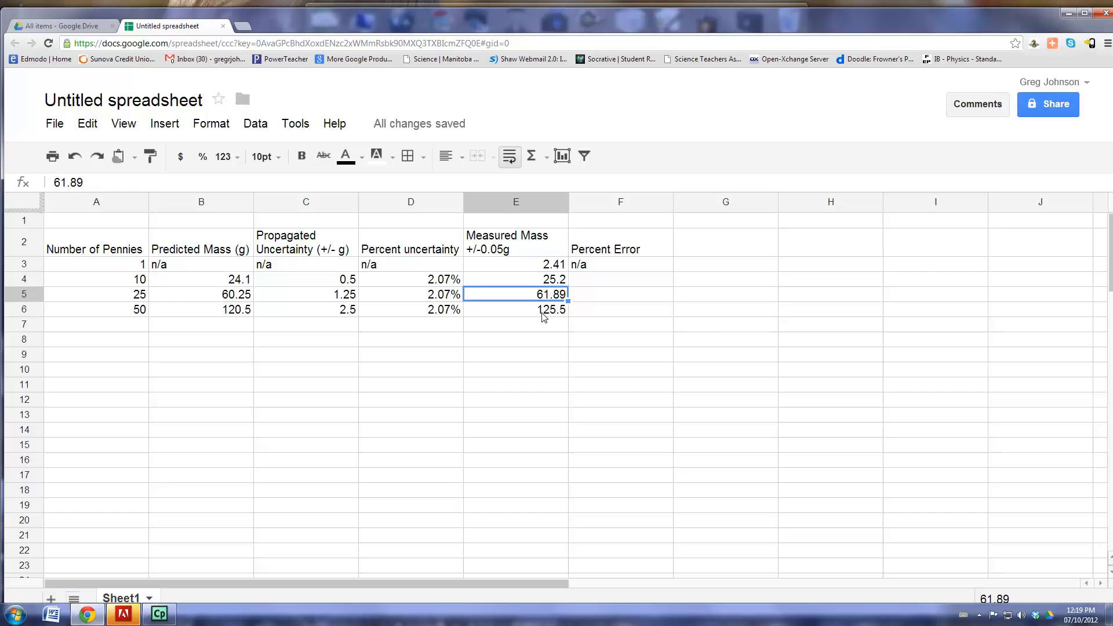
{"action": "left_click", "coordinate": [532, 310]}
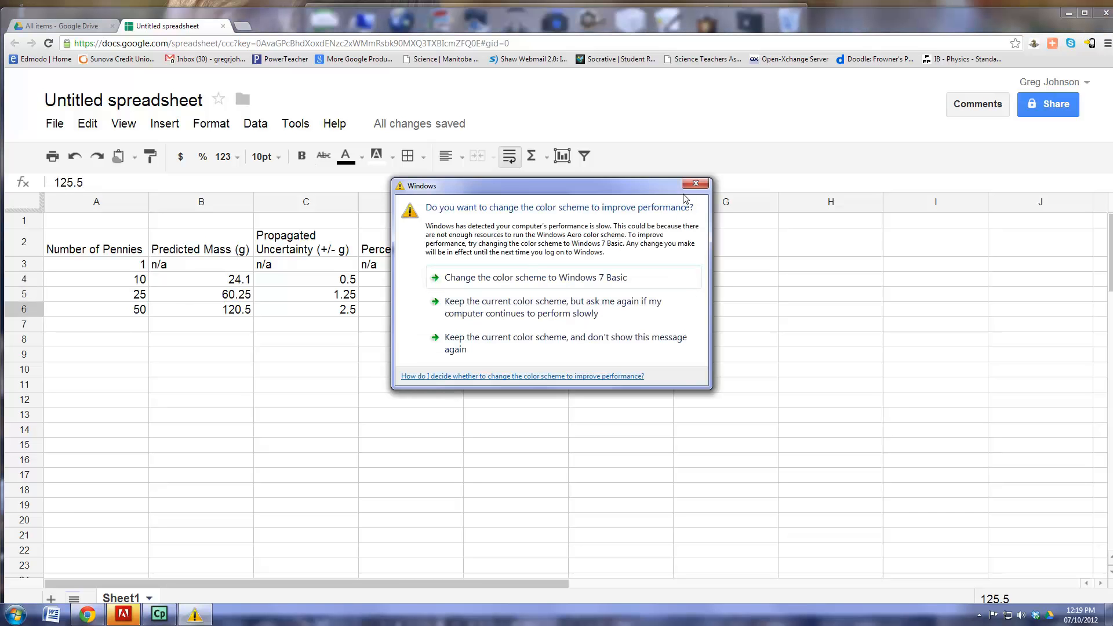
{"action": "left_click", "coordinate": [609, 332]}
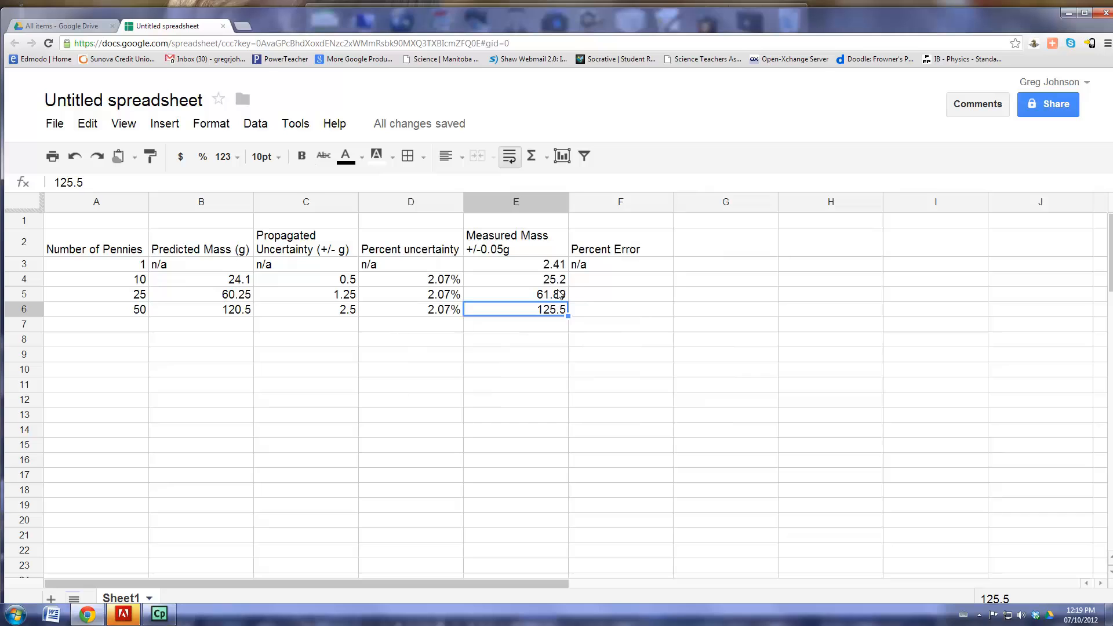
- Enter the percent error formula =abs(E4-B4)/E4 in F4 for the 10-penny row
{"action": "left_click", "coordinate": [590, 283]}
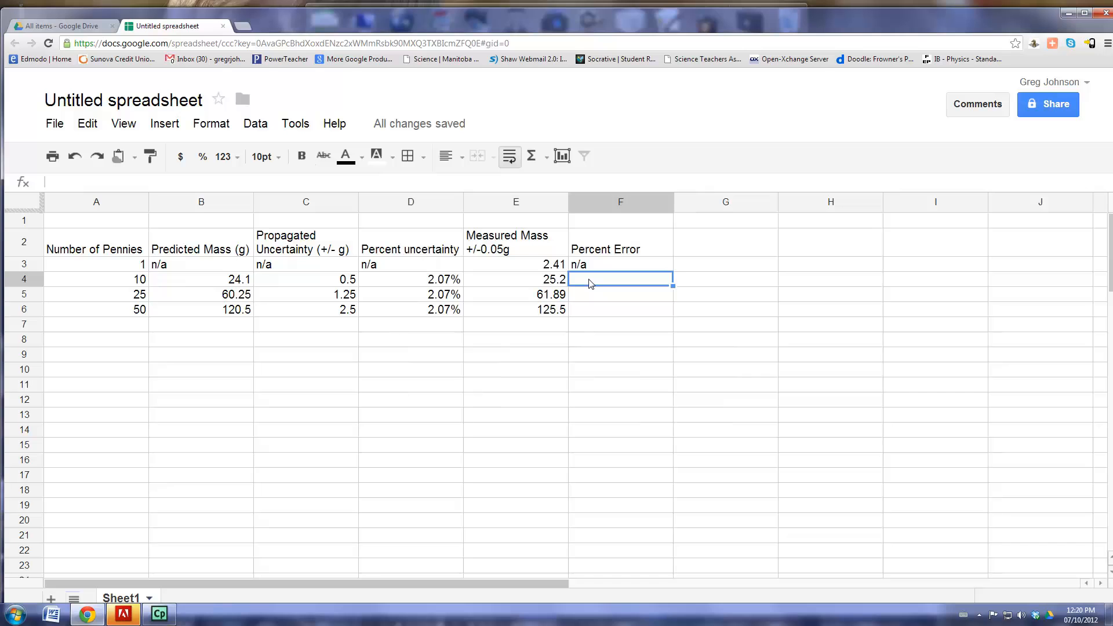
{"action": "type", "text": "="}
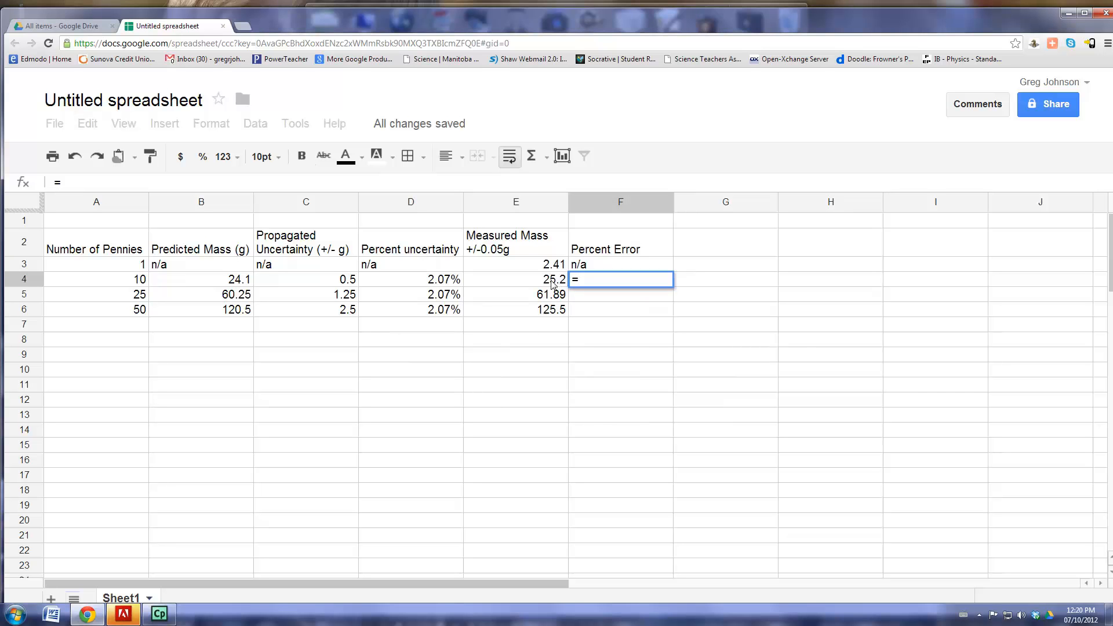
{"action": "type", "text": "abs"}
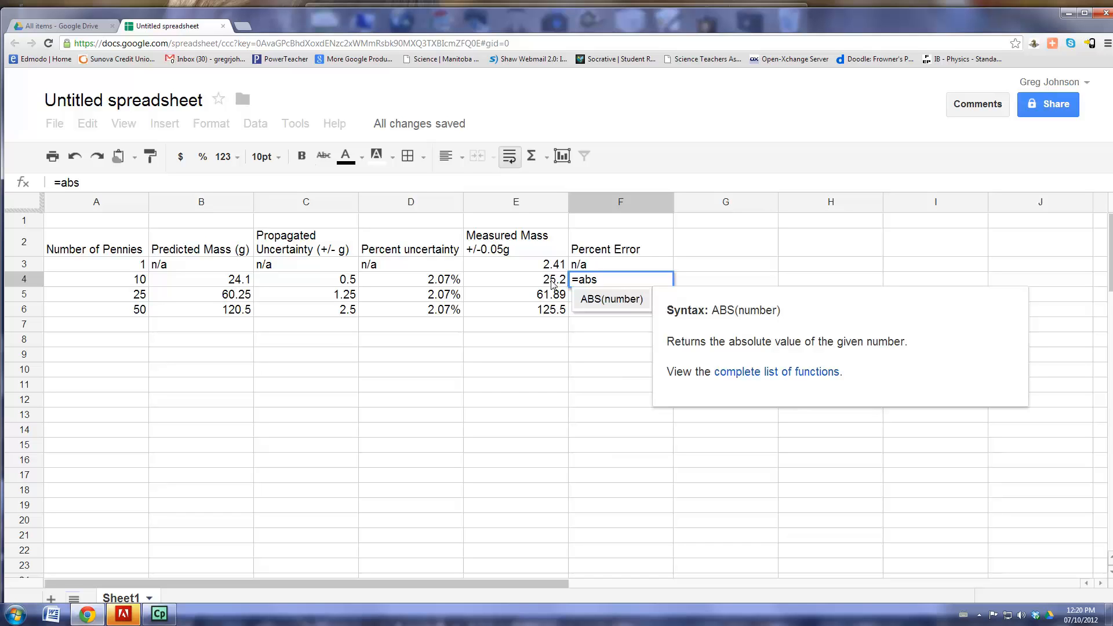
{"action": "type", "text": "("}
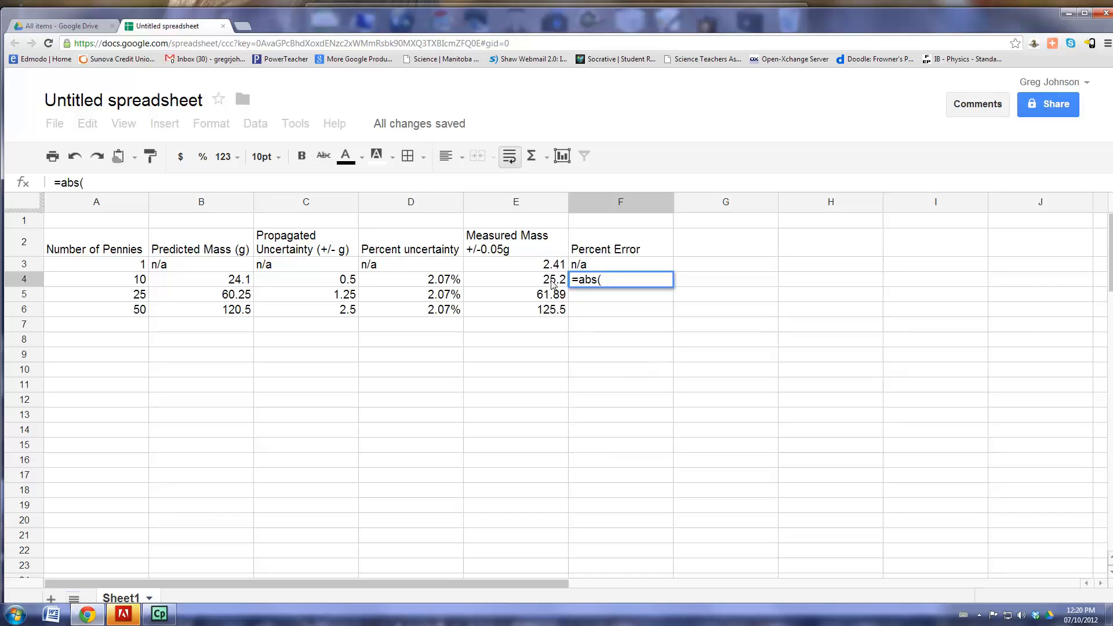
{"action": "left_click", "coordinate": [550, 283]}
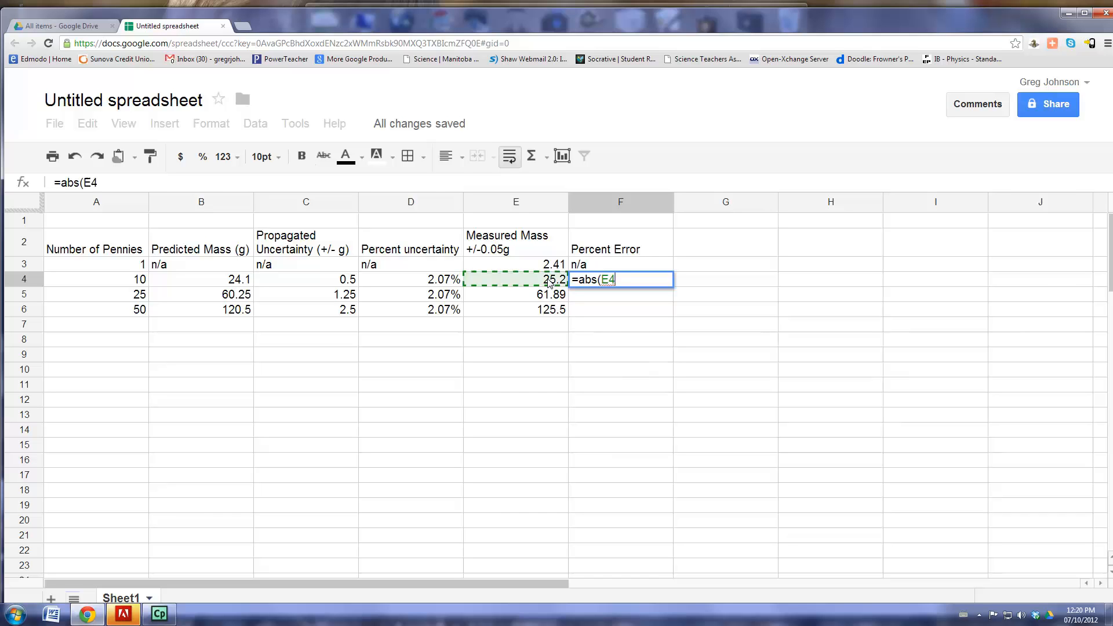
{"action": "type", "text": "-"}
{"action": "left_click", "coordinate": [244, 280]}
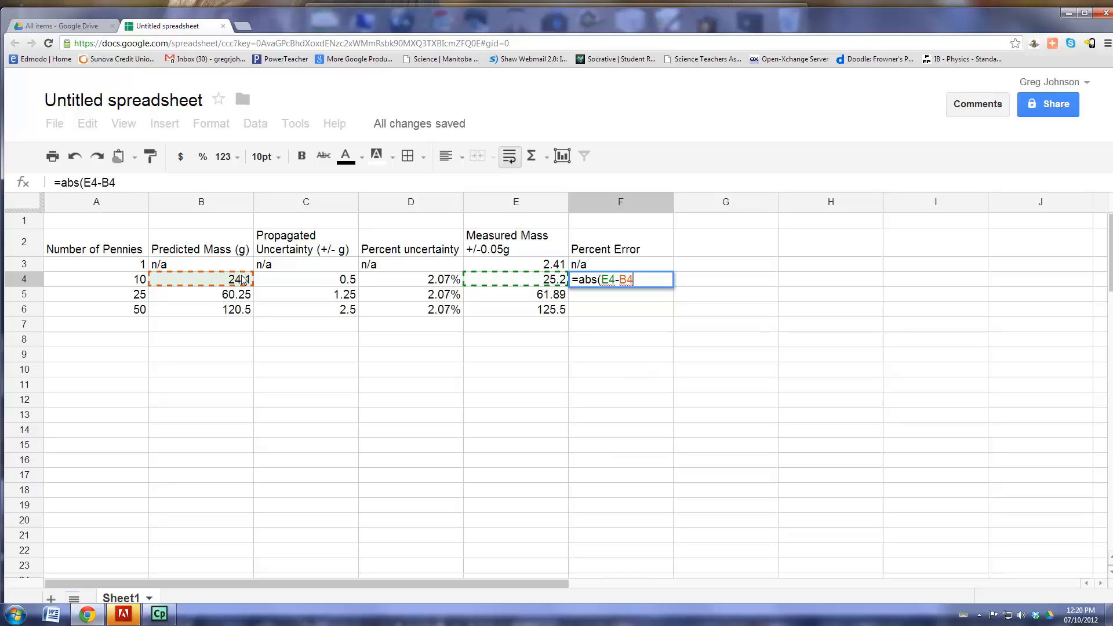
{"action": "type", "text": ")/"}
{"action": "left_click", "coordinate": [496, 283]}
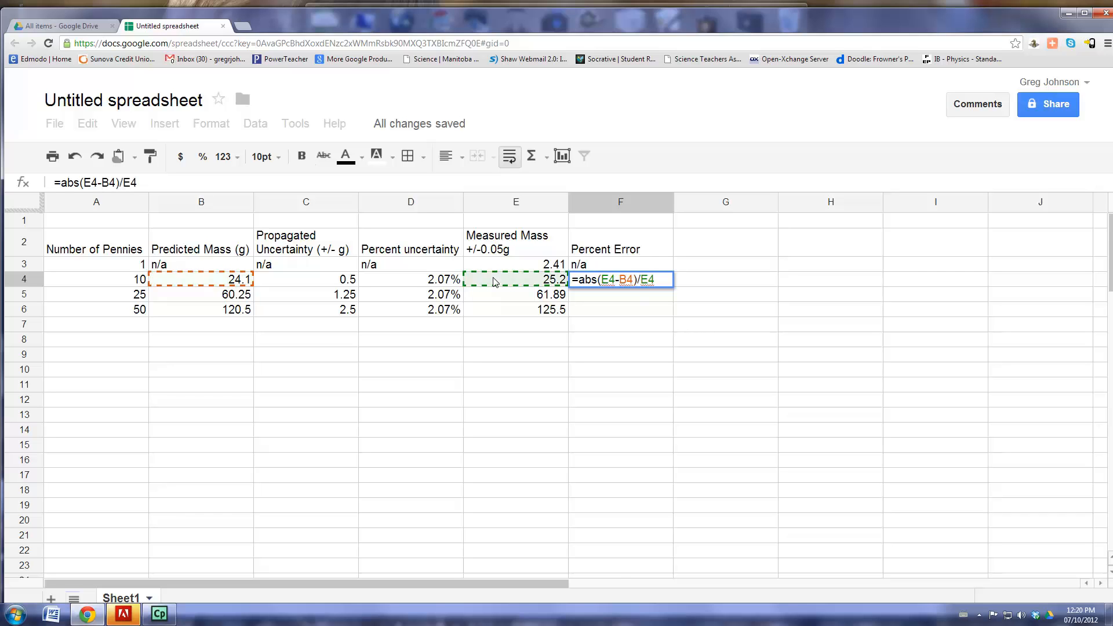
{"action": "key", "text": "Return"}
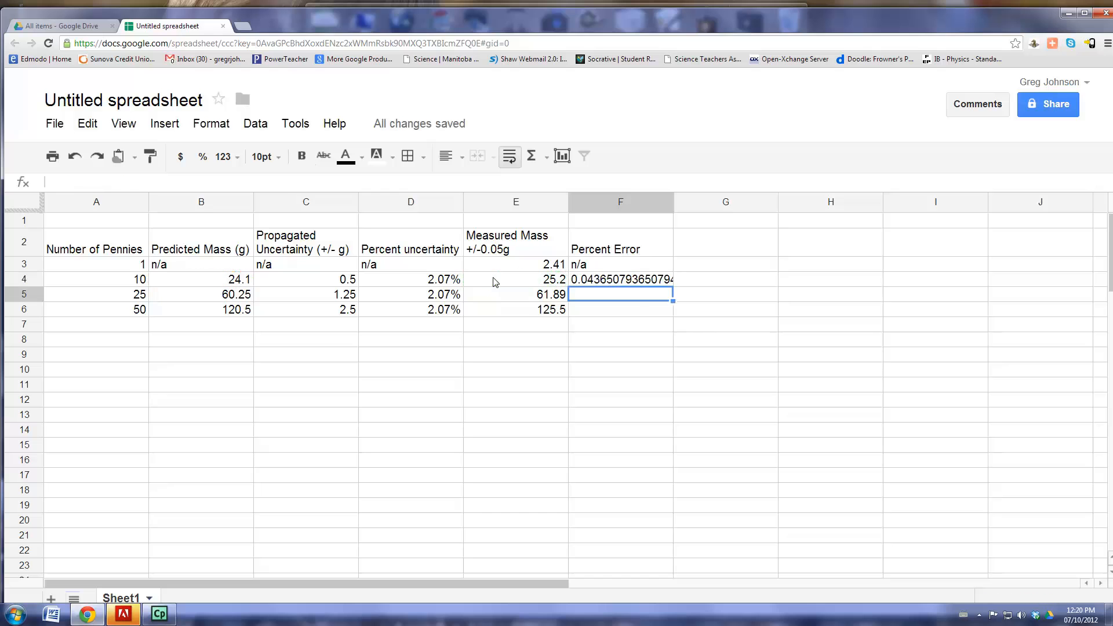
- Fill the percent error formula from F4 down through F6
{"action": "left_click", "coordinate": [623, 283]}
{"action": "key", "text": "shift+Down"}
{"action": "key", "text": "shift+Down"}
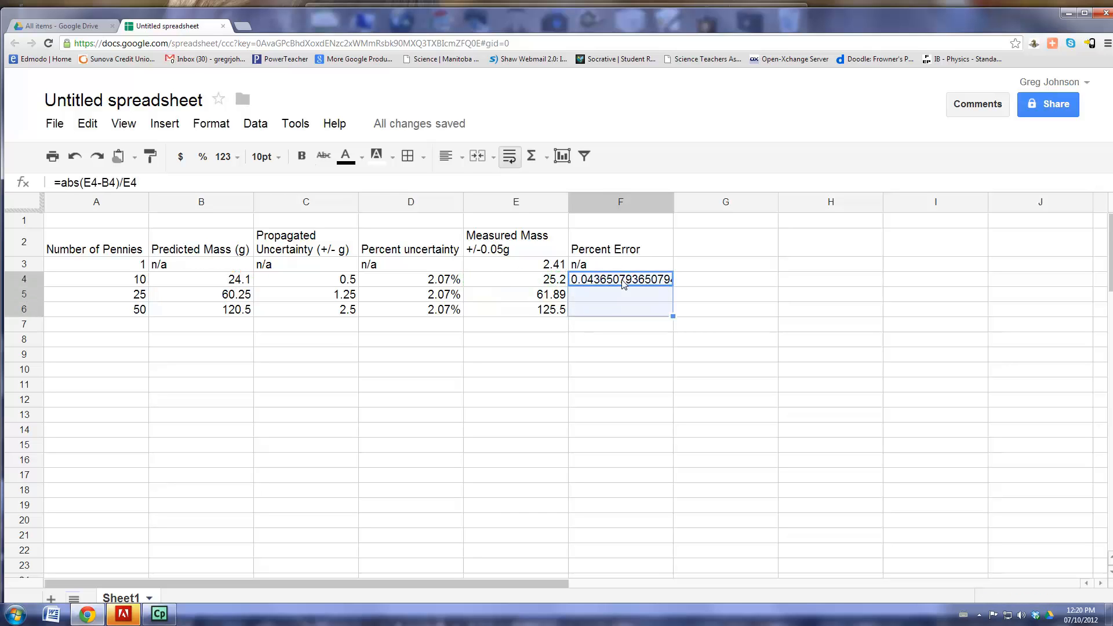
{"action": "key", "text": "ctrl+d"}
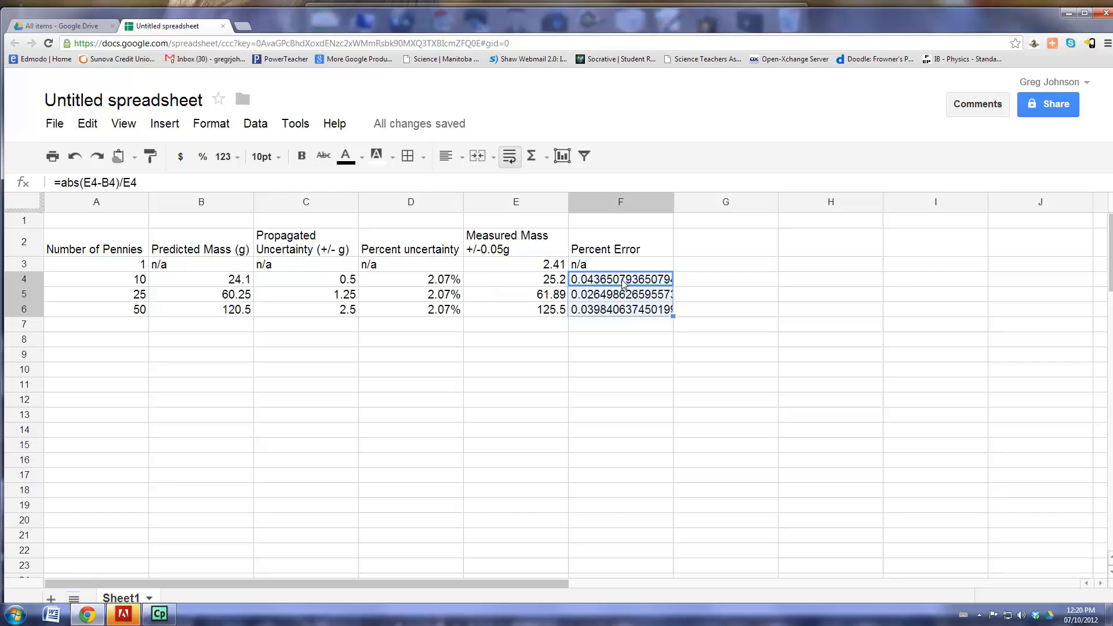
- Format the percent error cells F4 to F6 as percentages with two decimals
{"action": "left_click", "coordinate": [210, 123]}
{"action": "mouse_move", "coordinate": [255, 123]}
{"action": "mouse_move", "coordinate": [211, 125]}
{"action": "mouse_move", "coordinate": [355, 152]}
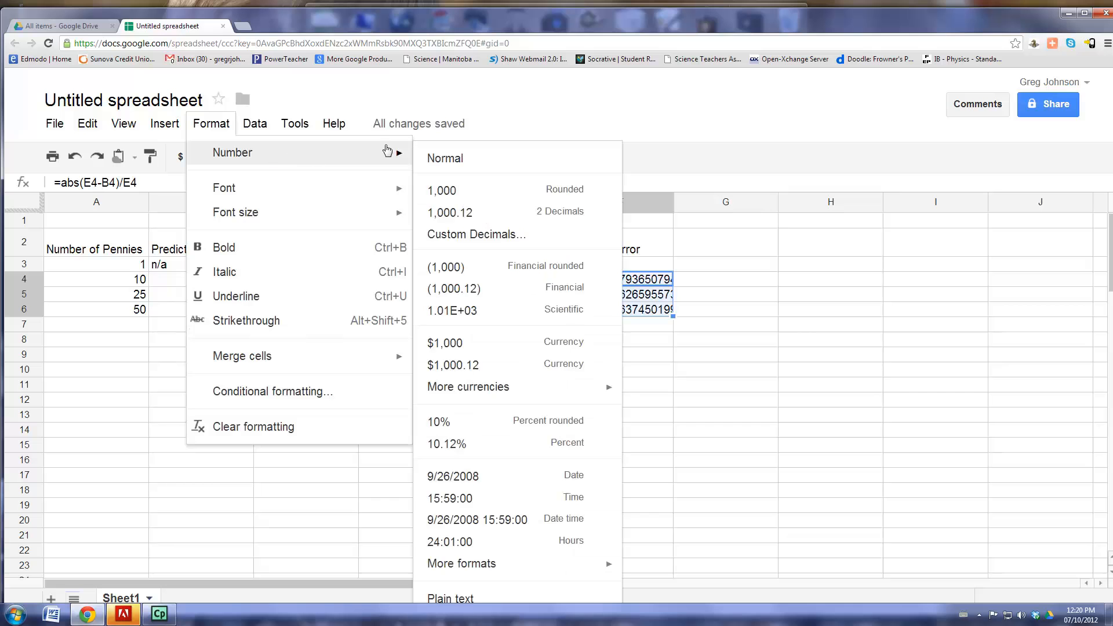
{"action": "left_click", "coordinate": [467, 448]}
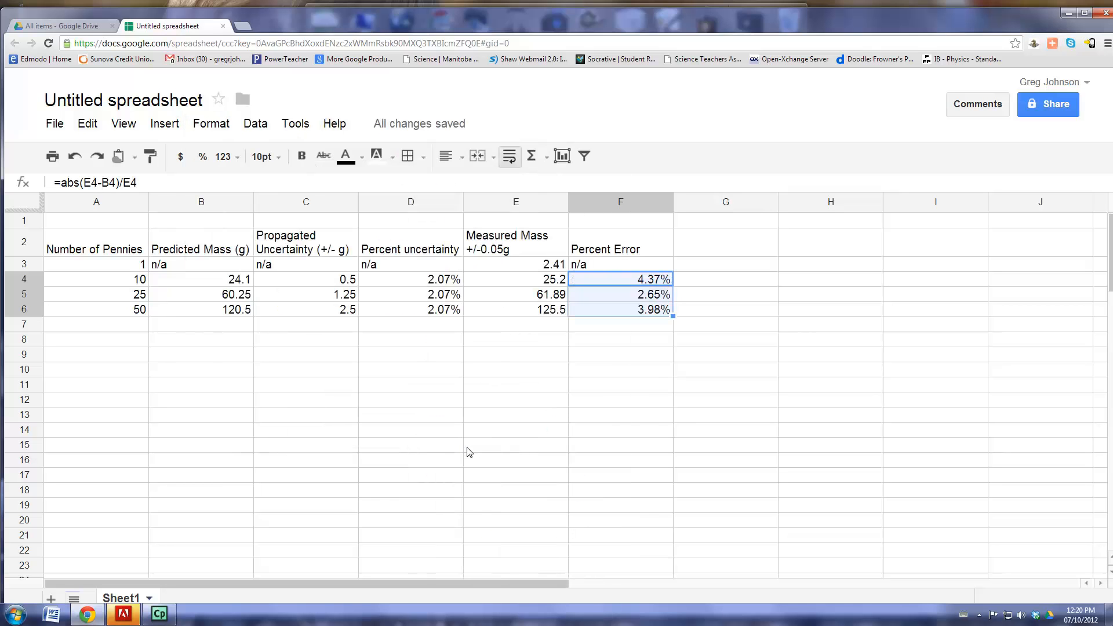
{"action": "left_click", "coordinate": [523, 375]}
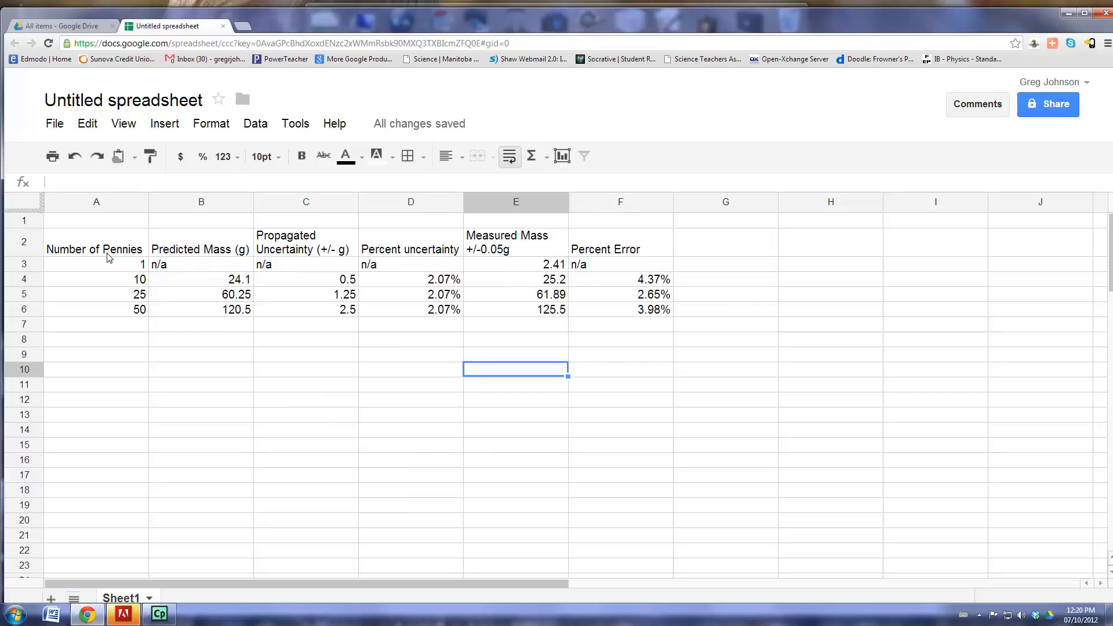
- Add a black outer border around the whole data table, A2 to F6
{"action": "left_click_drag", "start_coordinate": [110, 247], "coordinate": [641, 315]}
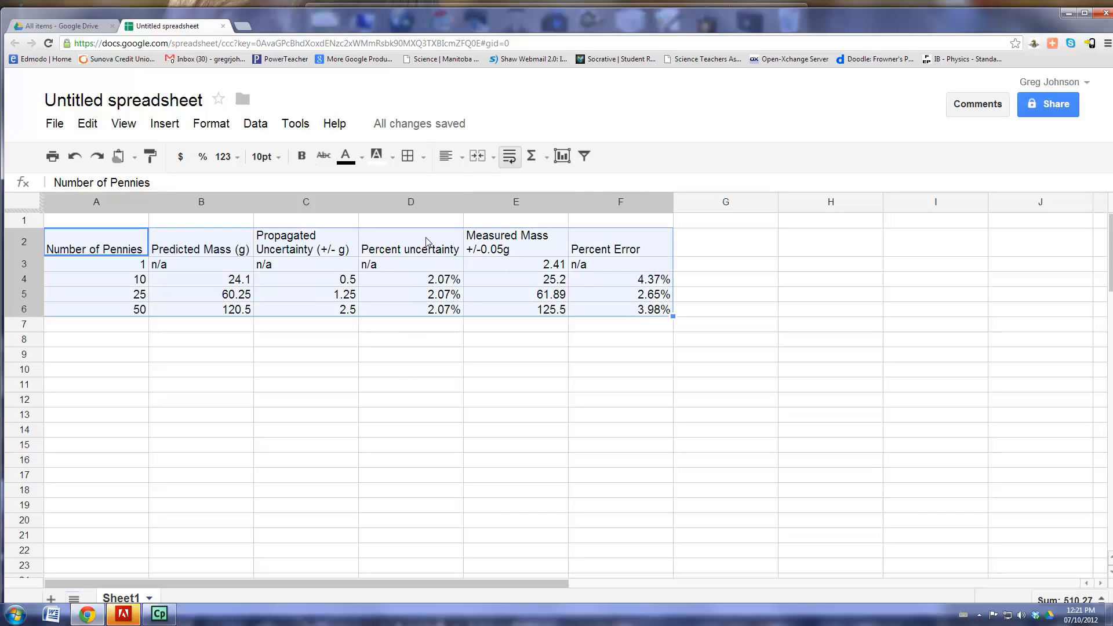
{"action": "left_click", "coordinate": [409, 157]}
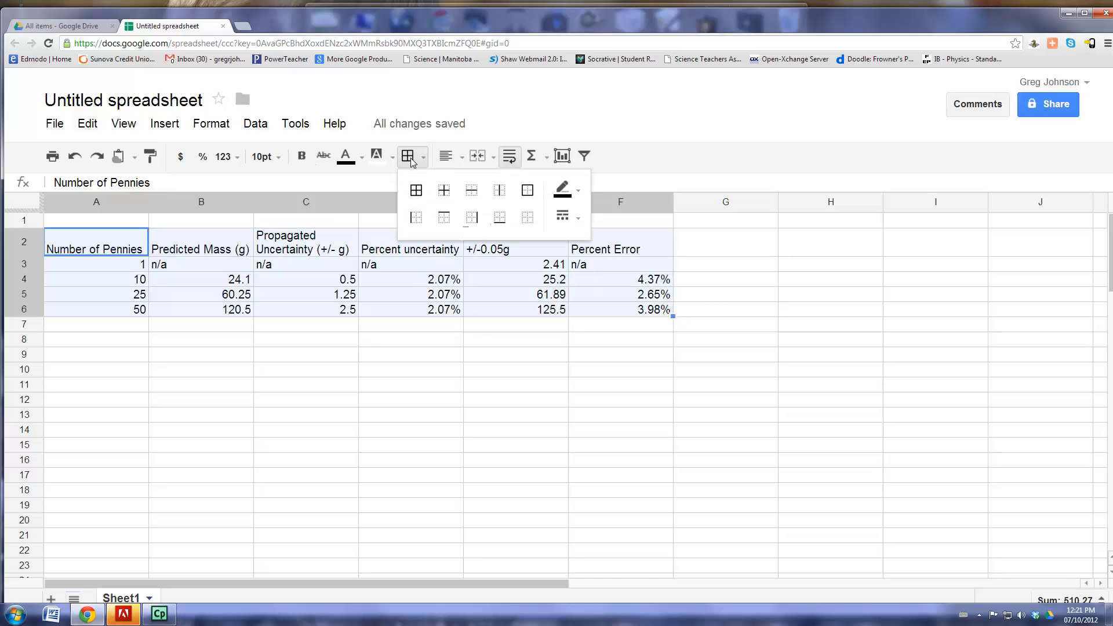
{"action": "left_click", "coordinate": [562, 218]}
{"action": "left_click", "coordinate": [562, 219]}
{"action": "left_click", "coordinate": [527, 191]}
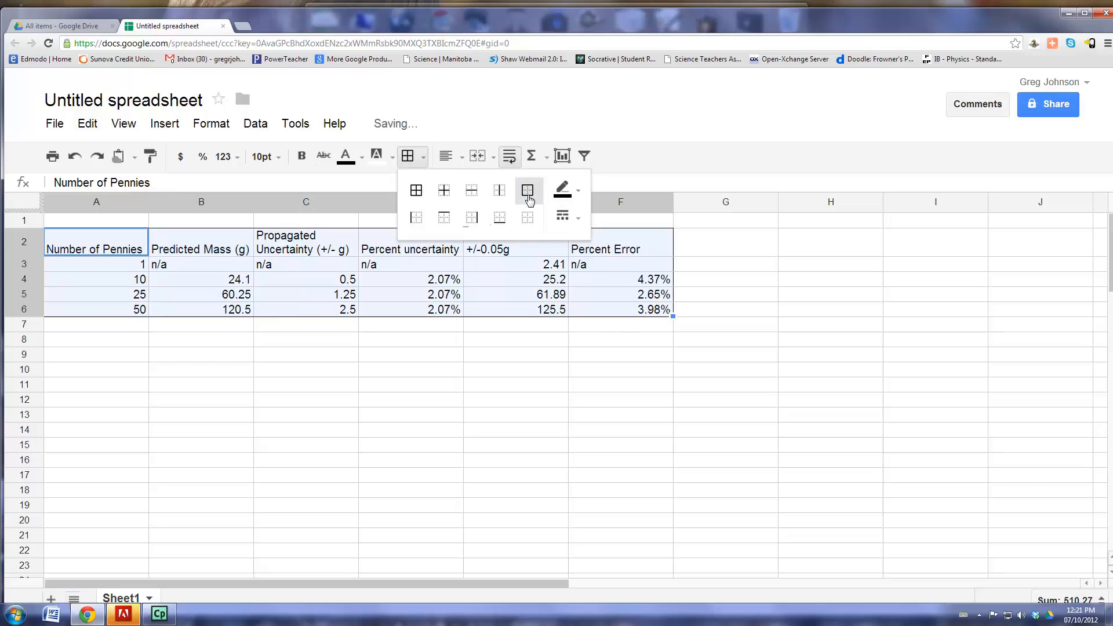
- Add inner borders to the table cells A2 to F6 and color them red
{"action": "left_click", "coordinate": [562, 192]}
{"action": "left_click", "coordinate": [562, 192]}
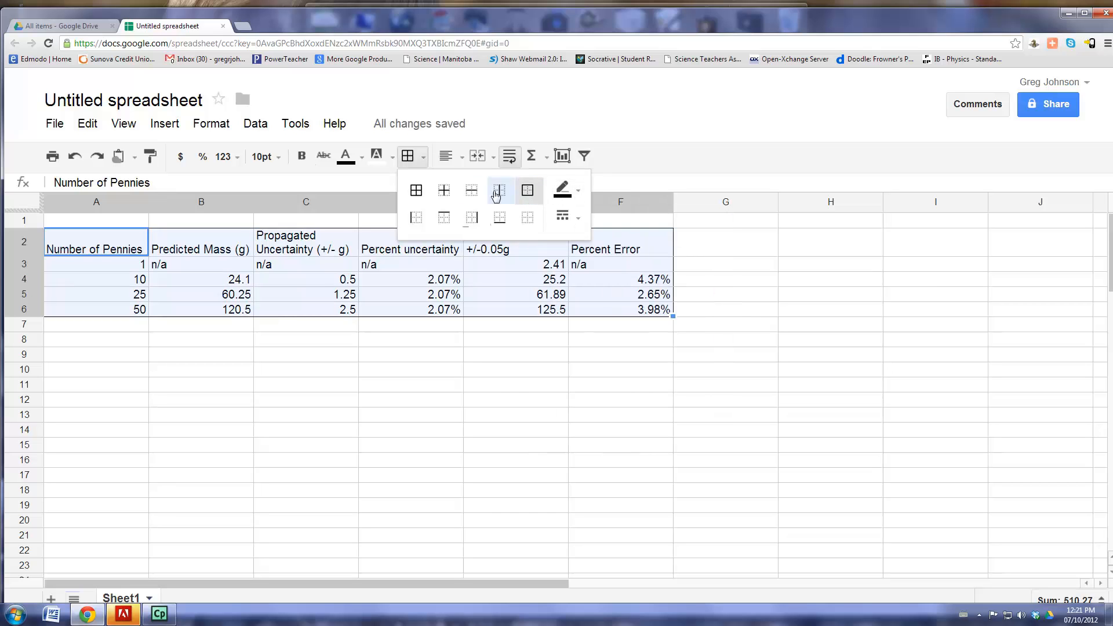
{"action": "left_click", "coordinate": [444, 191]}
{"action": "left_click", "coordinate": [560, 193]}
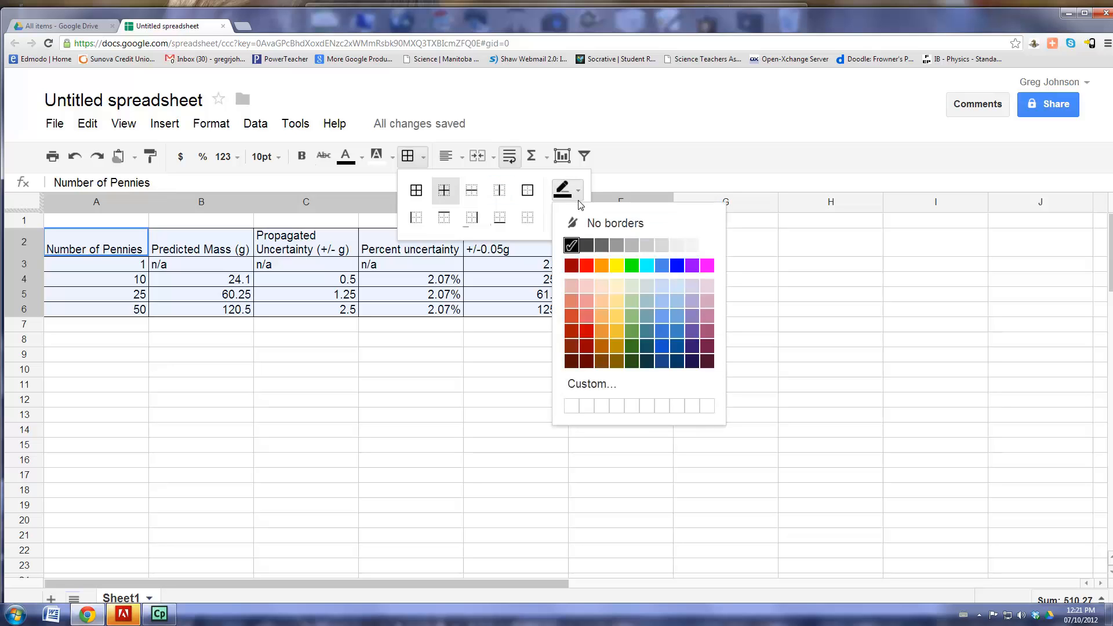
{"action": "left_click", "coordinate": [587, 266]}
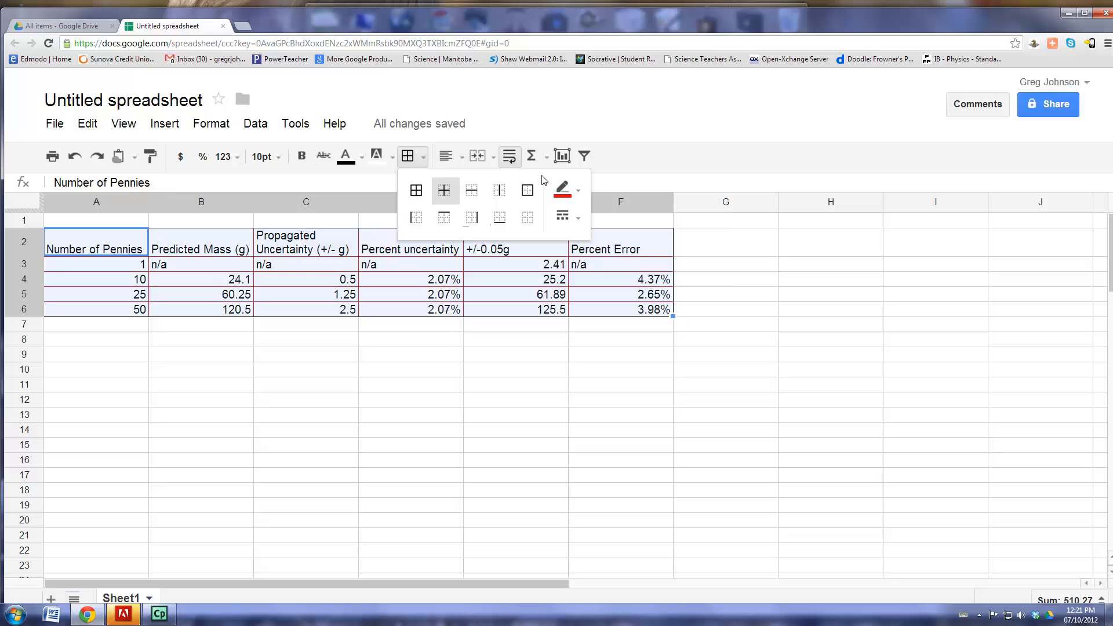
{"action": "left_click", "coordinate": [608, 156]}
- Fill the header row cells A2 to F2 with a gray background
{"action": "left_click_drag", "start_coordinate": [102, 238], "coordinate": [582, 248]}
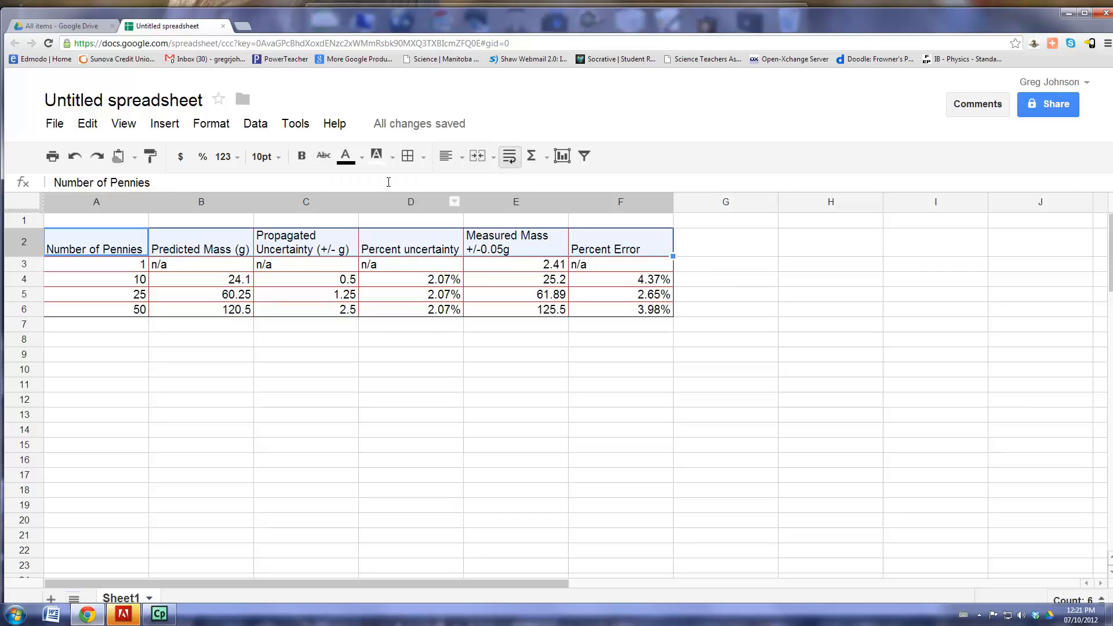
{"action": "left_click", "coordinate": [383, 157]}
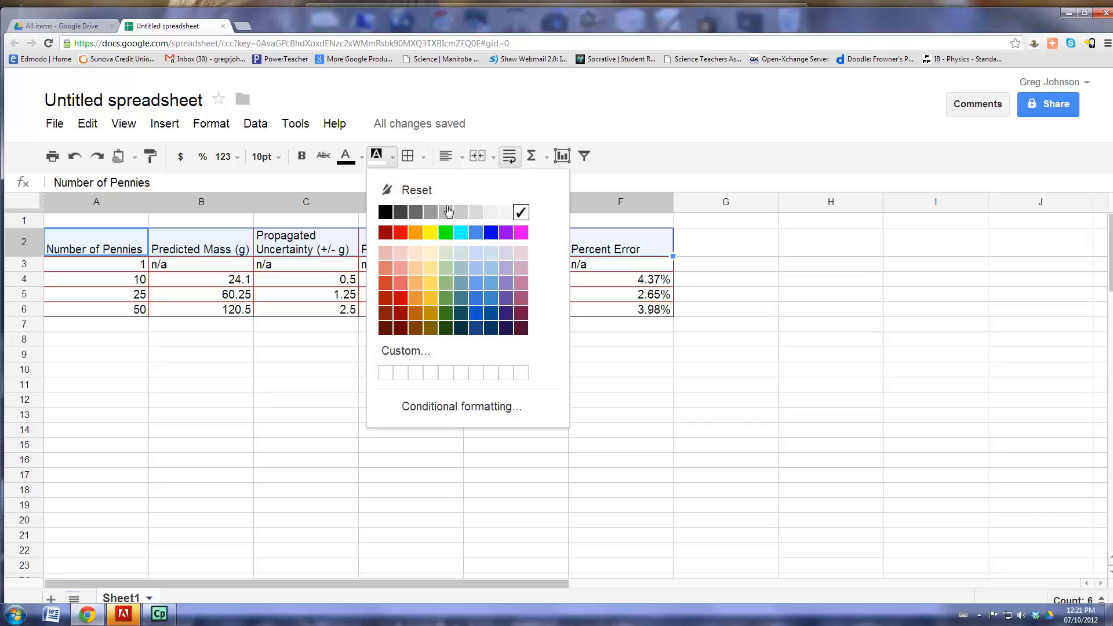
{"action": "left_click", "coordinate": [430, 212]}
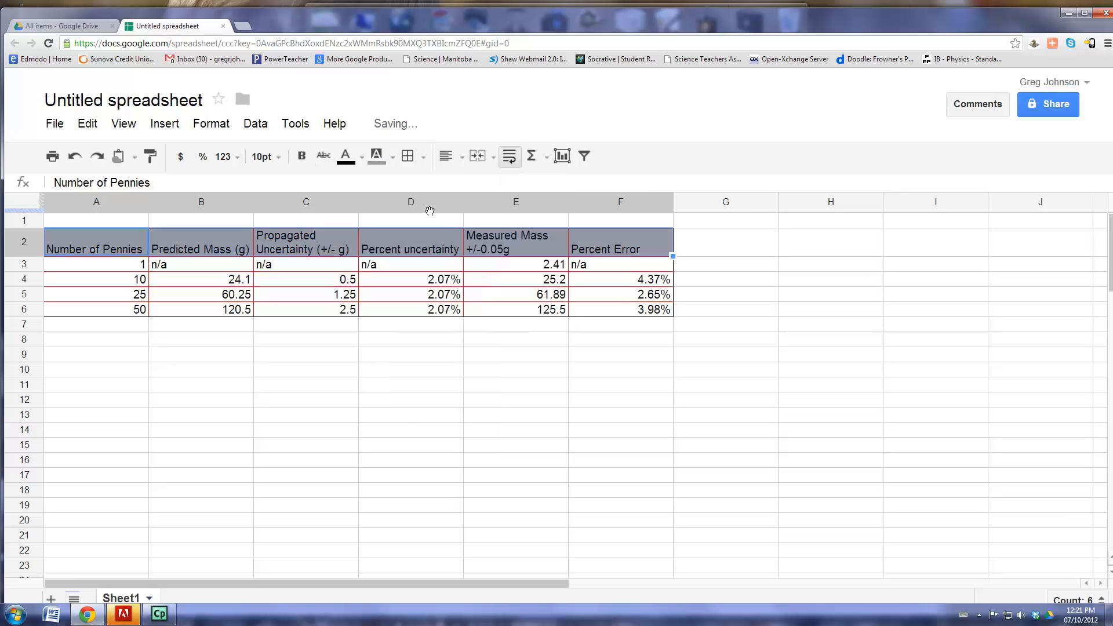
{"action": "left_click", "coordinate": [421, 343]}
- Apply black outer and inner borders to the header row cells A2 to F2
{"action": "left_click_drag", "start_coordinate": [88, 253], "coordinate": [593, 252]}
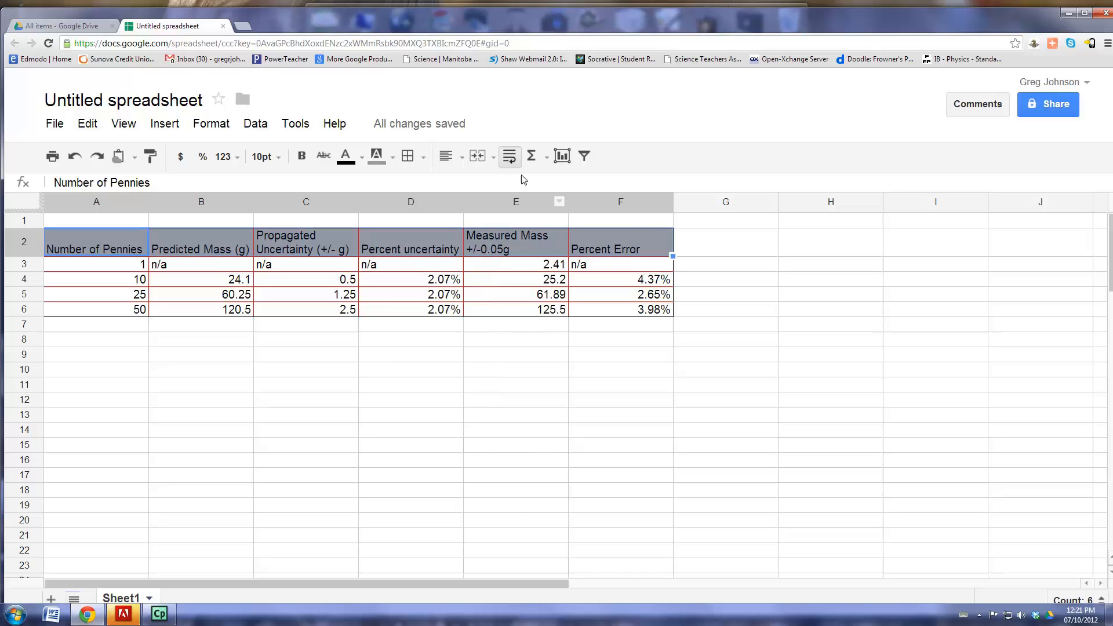
{"action": "left_click", "coordinate": [405, 158]}
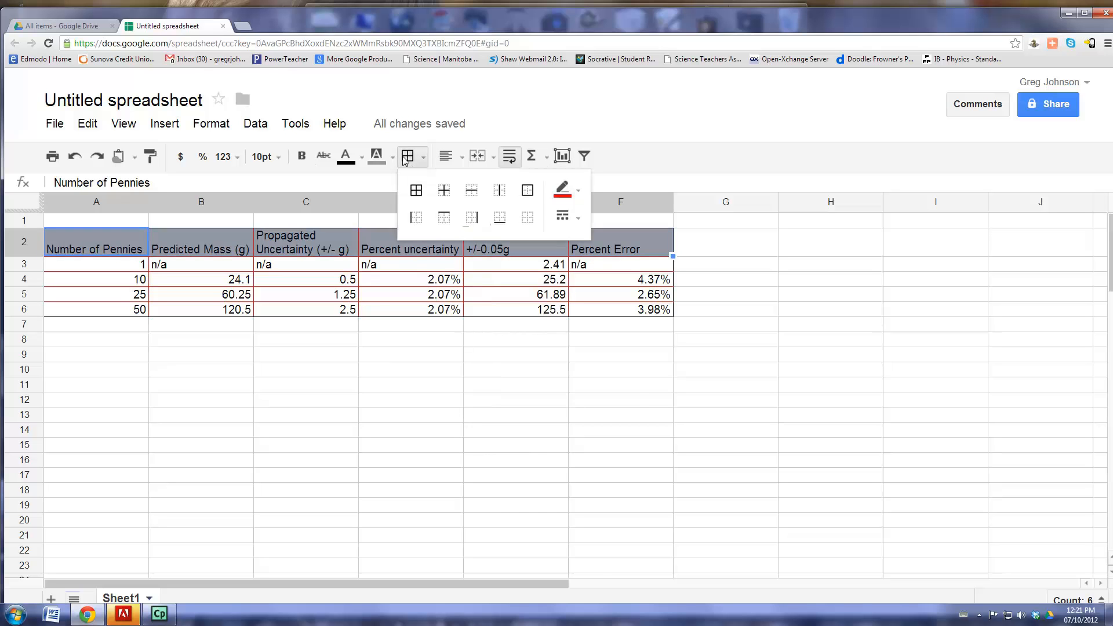
{"action": "left_click", "coordinate": [565, 189]}
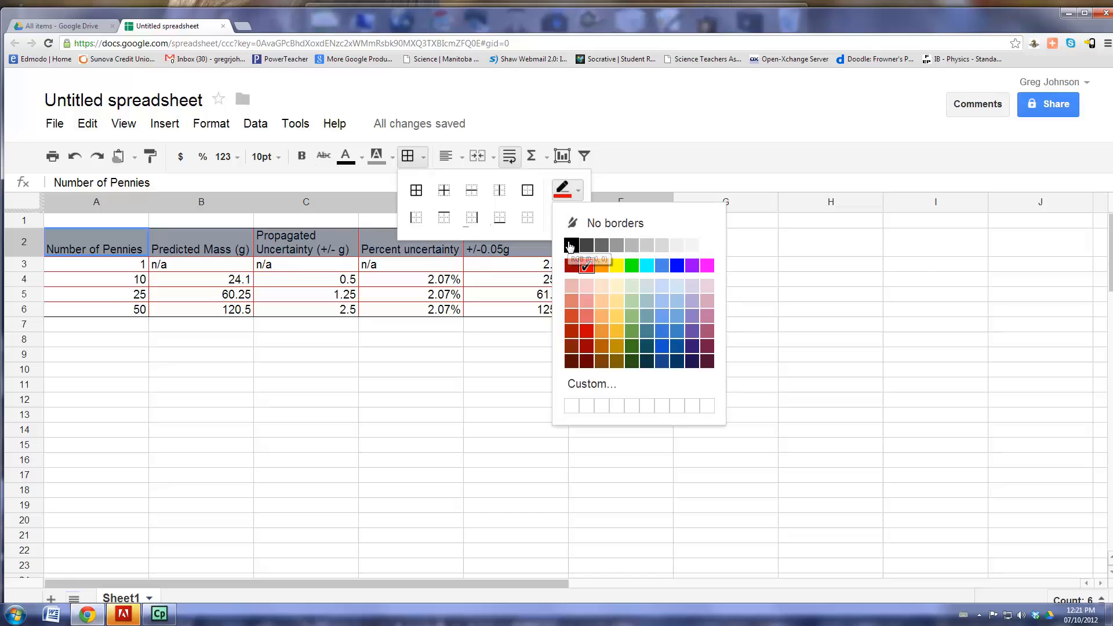
{"action": "left_click", "coordinate": [571, 244]}
{"action": "left_click", "coordinate": [528, 196]}
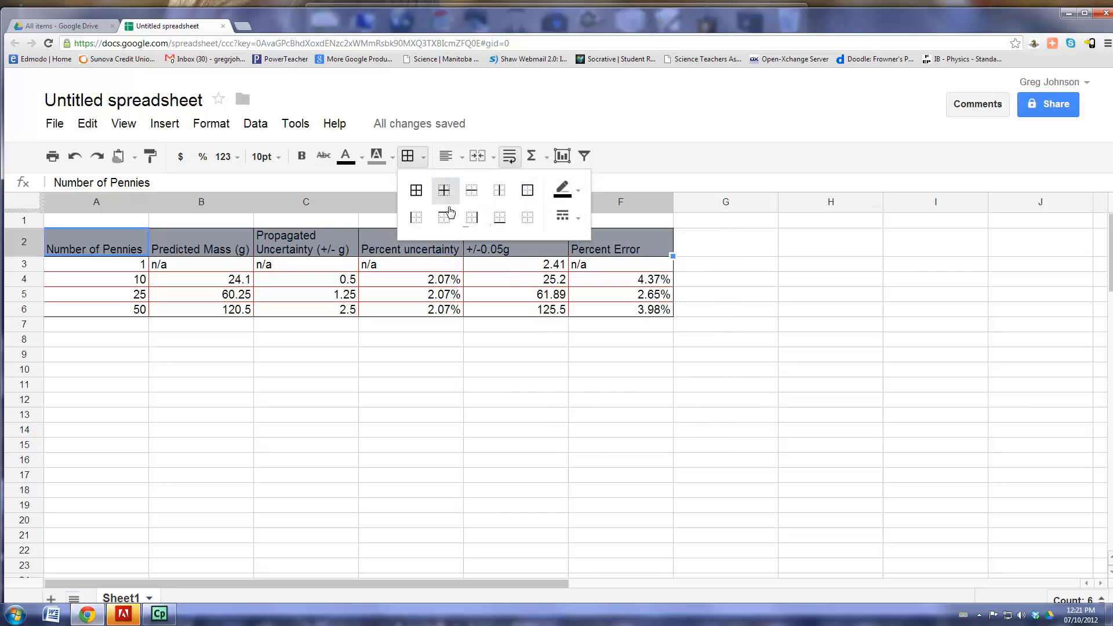
{"action": "left_click", "coordinate": [475, 386]}
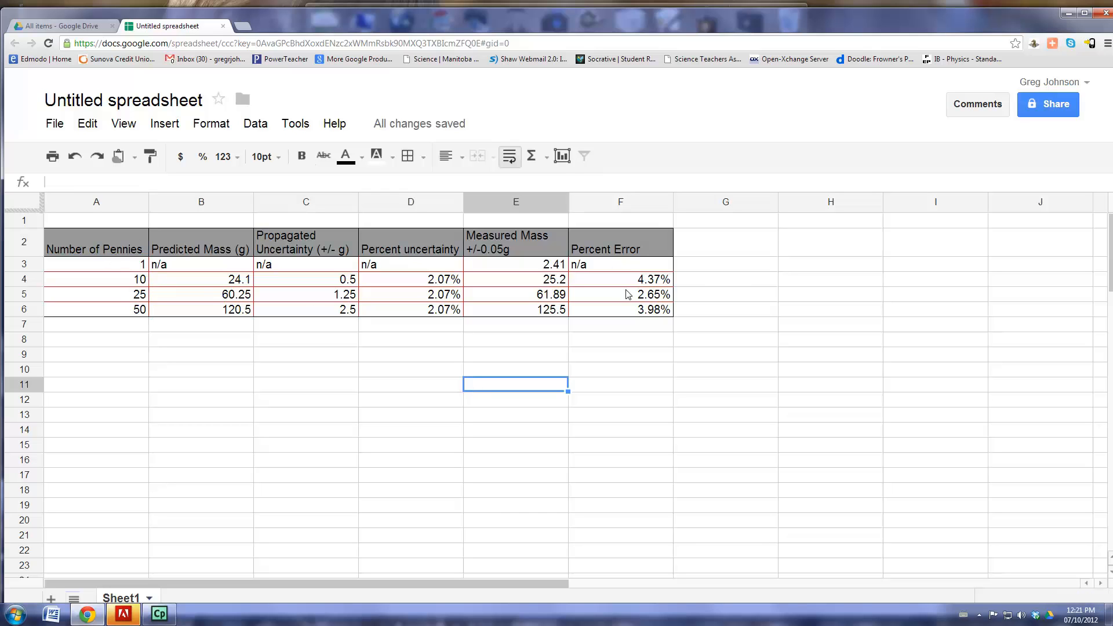
- Center the contents of the whole table, A2 to F6, both horizontally and vertically
{"action": "left_click_drag", "start_coordinate": [113, 249], "coordinate": [615, 313]}
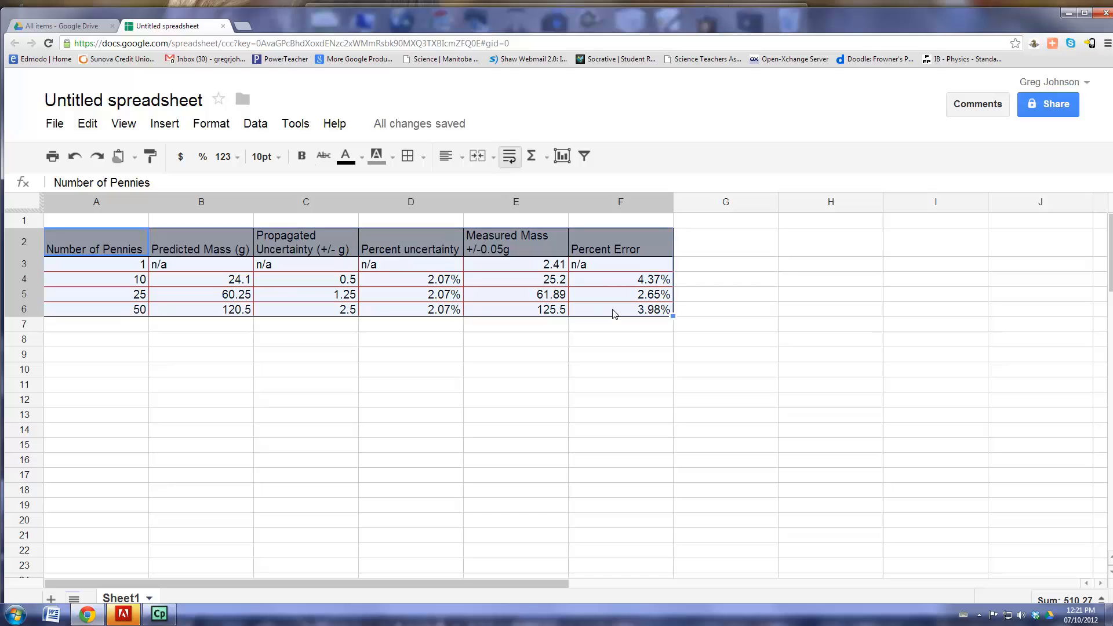
{"action": "left_click", "coordinate": [450, 163]}
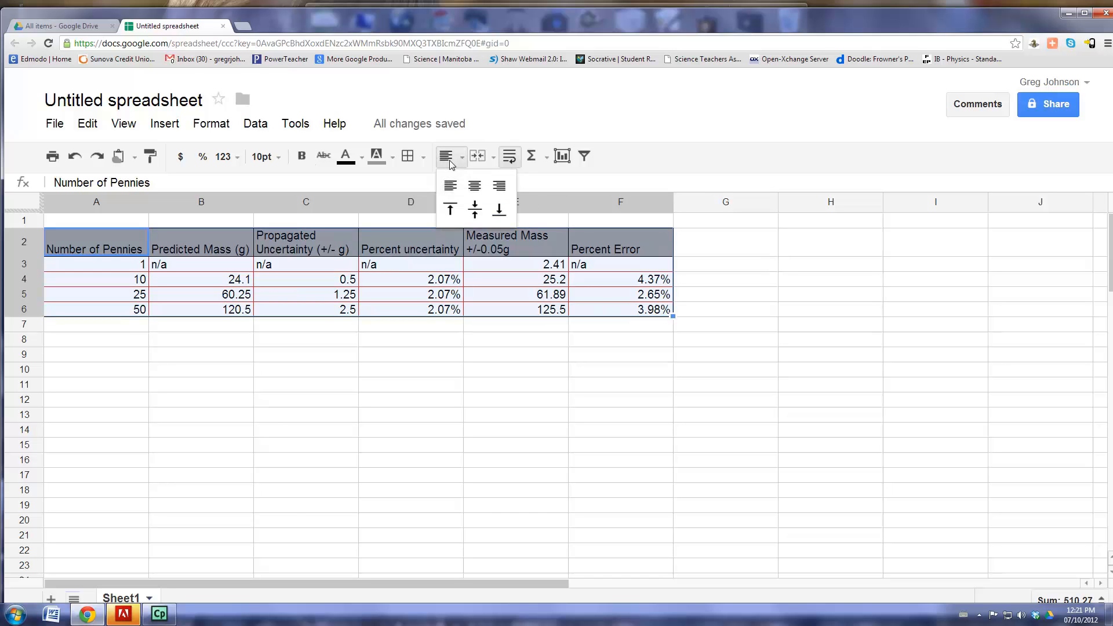
{"action": "left_click", "coordinate": [475, 187]}
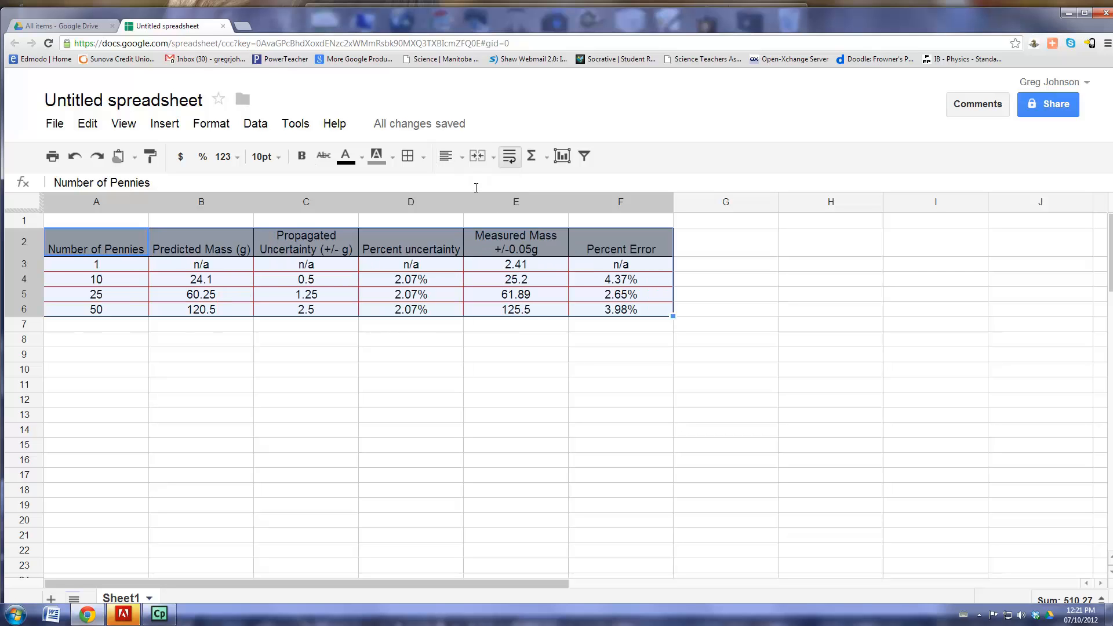
{"action": "left_click", "coordinate": [446, 155]}
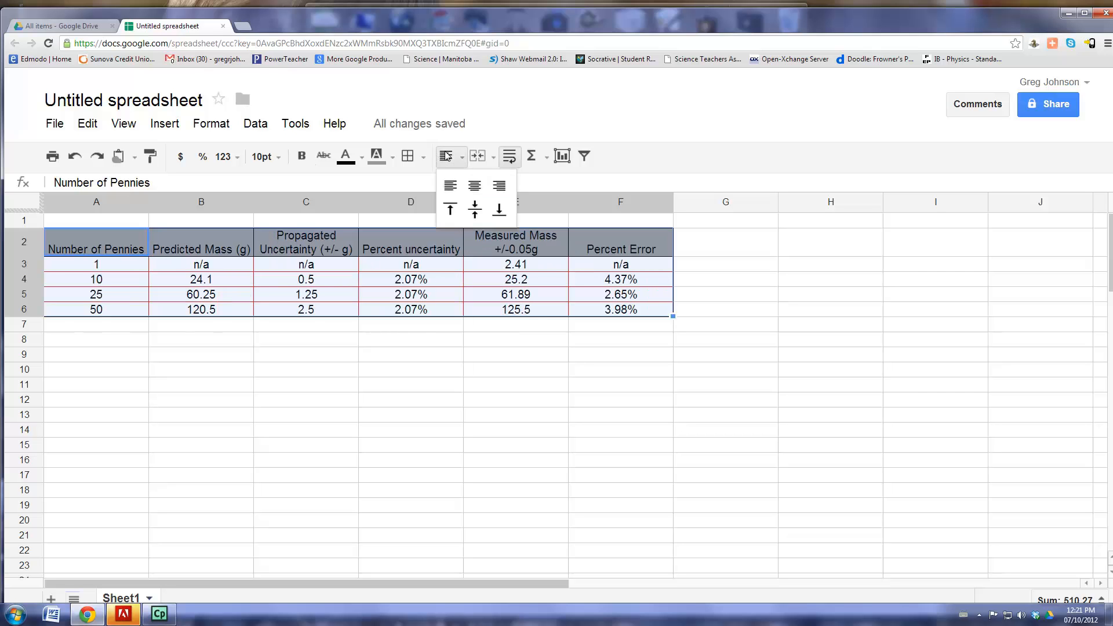
{"action": "left_click", "coordinate": [475, 209]}
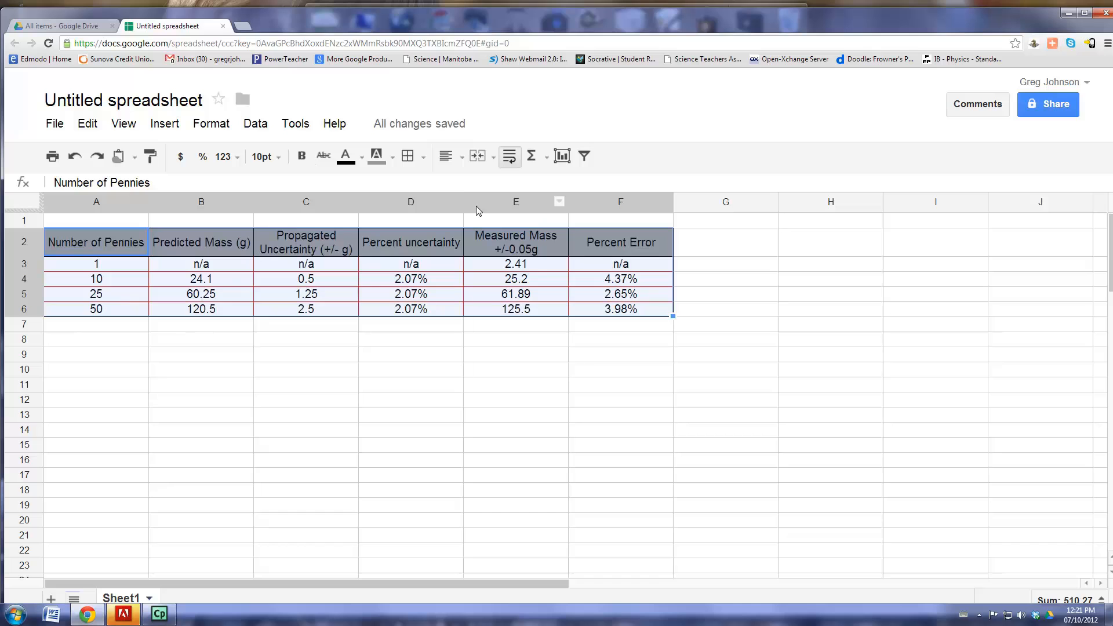
{"action": "left_click", "coordinate": [467, 355]}
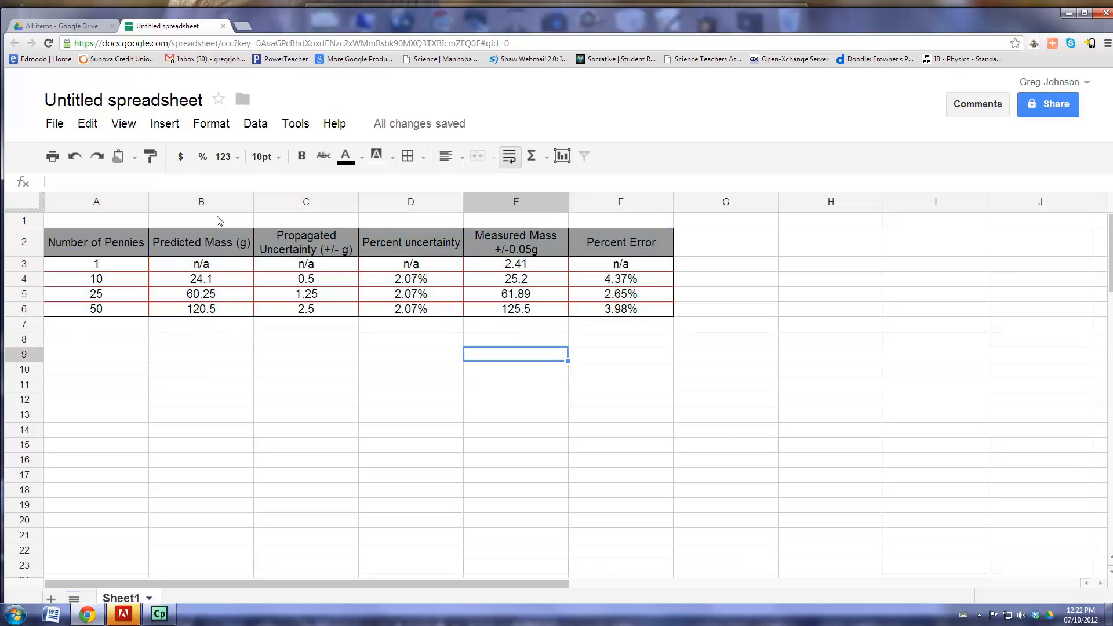